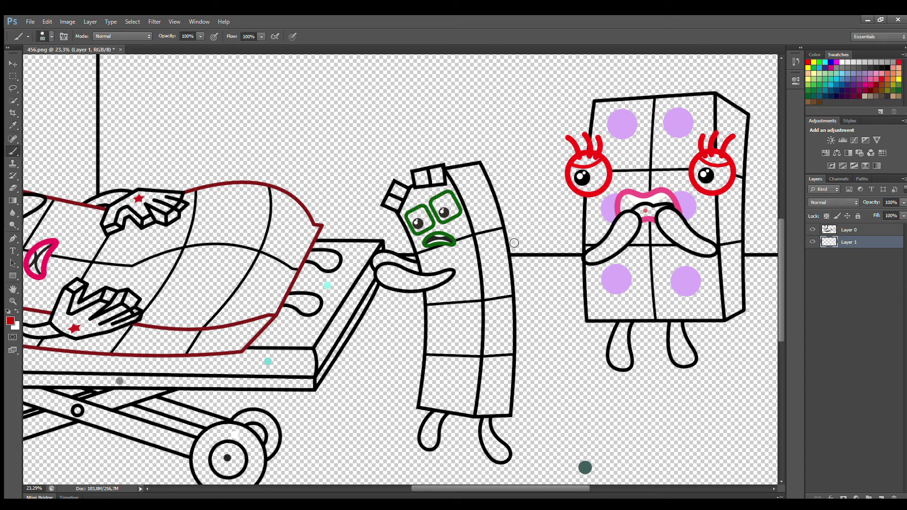
Paint both arms and both legs of the polka-dotted block character dark red.
{"action": "mouse_move", "coordinate": [588, 260]}
{"action": "left_mouse_down"}
{"action": "mouse_move", "coordinate": [628, 218]}
{"action": "mouse_move", "coordinate": [636, 220]}
{"action": "mouse_move", "coordinate": [616, 251]}
{"action": "mouse_move", "coordinate": [589, 260]}
{"action": "mouse_move", "coordinate": [634, 223]}
{"action": "left_mouse_up"}
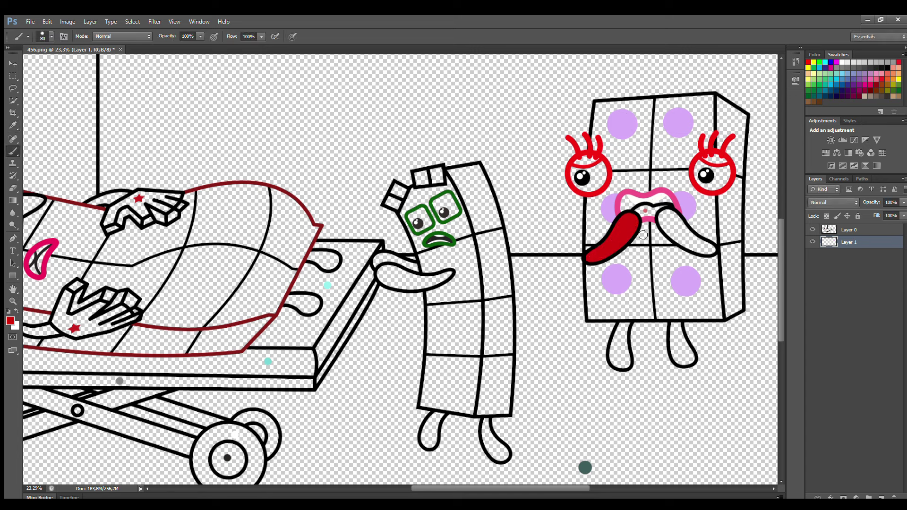
{"action": "mouse_move", "coordinate": [714, 252]}
{"action": "left_mouse_down"}
{"action": "mouse_move", "coordinate": [665, 216]}
{"action": "mouse_move", "coordinate": [675, 240]}
{"action": "mouse_move", "coordinate": [711, 255]}
{"action": "mouse_move", "coordinate": [676, 227]}
{"action": "left_mouse_up"}
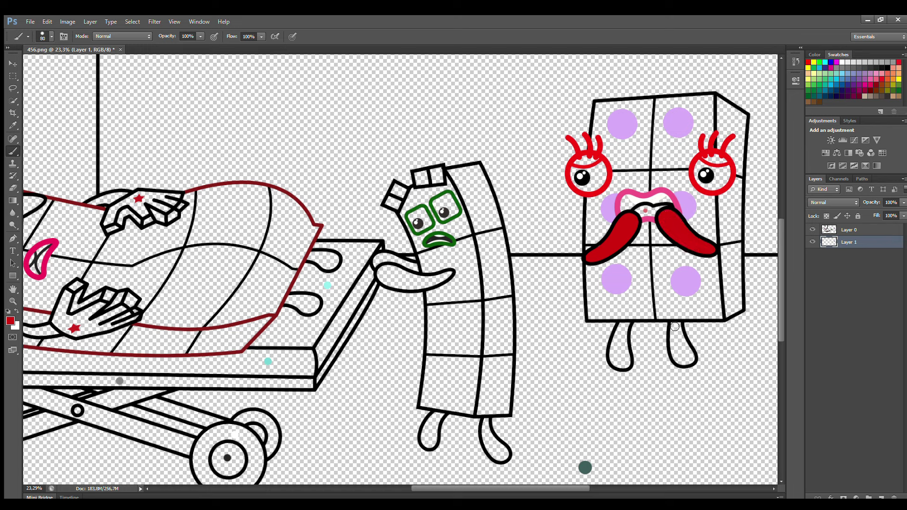
{"action": "mouse_move", "coordinate": [675, 326]}
{"action": "left_mouse_down"}
{"action": "mouse_move", "coordinate": [677, 364]}
{"action": "mouse_move", "coordinate": [693, 359]}
{"action": "mouse_move", "coordinate": [676, 331]}
{"action": "mouse_move", "coordinate": [682, 354]}
{"action": "left_mouse_up"}
{"action": "mouse_move", "coordinate": [618, 334]}
{"action": "left_mouse_down"}
{"action": "mouse_move", "coordinate": [614, 351]}
{"action": "mouse_move", "coordinate": [627, 367]}
{"action": "mouse_move", "coordinate": [626, 326]}
{"action": "mouse_move", "coordinate": [619, 363]}
{"action": "left_mouse_up"}
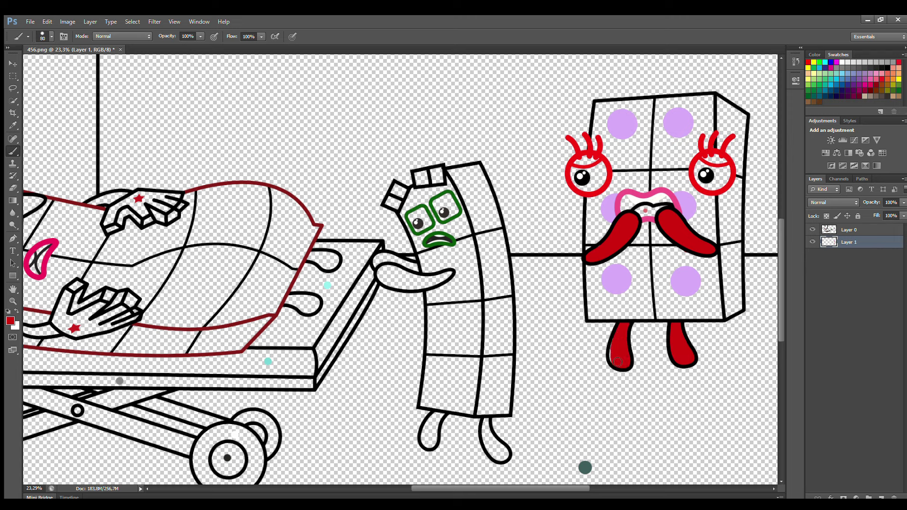
Fill the polka-dotted character's eyes white, and paint light-blue tears under both eyes on Layer 0 at 72% opacity.
{"action": "left_click", "coordinate": [843, 62]}
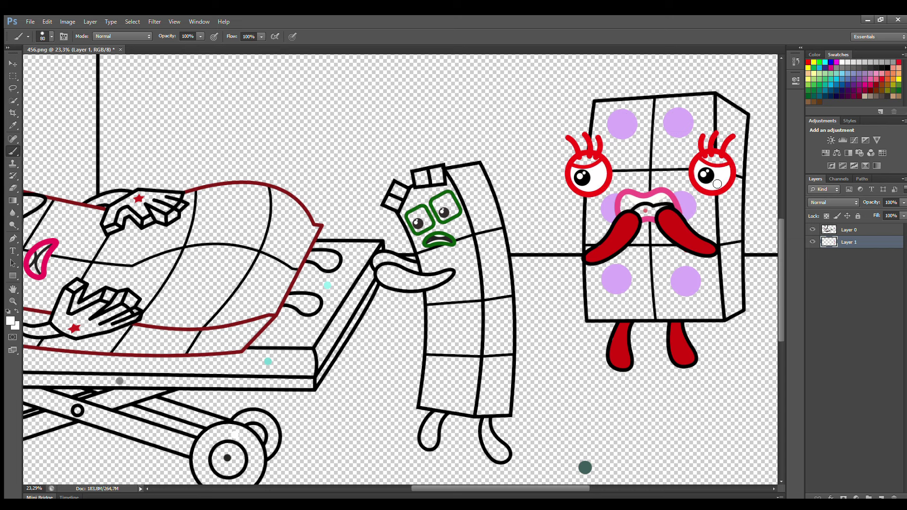
{"action": "left_click", "coordinate": [851, 231]}
{"action": "left_click", "coordinate": [843, 74]}
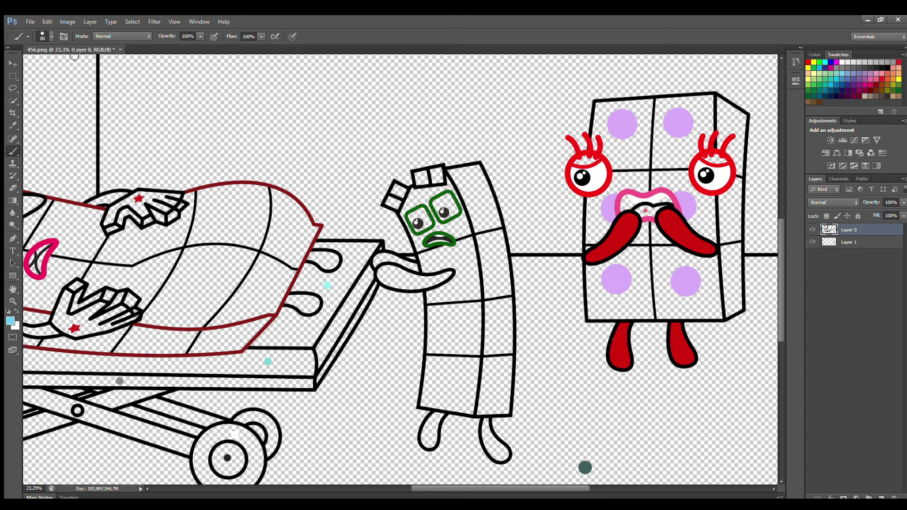
{"action": "key", "text": "6"}
{"action": "left_click_drag", "start_coordinate": [197, 36], "coordinate": [204, 46]}
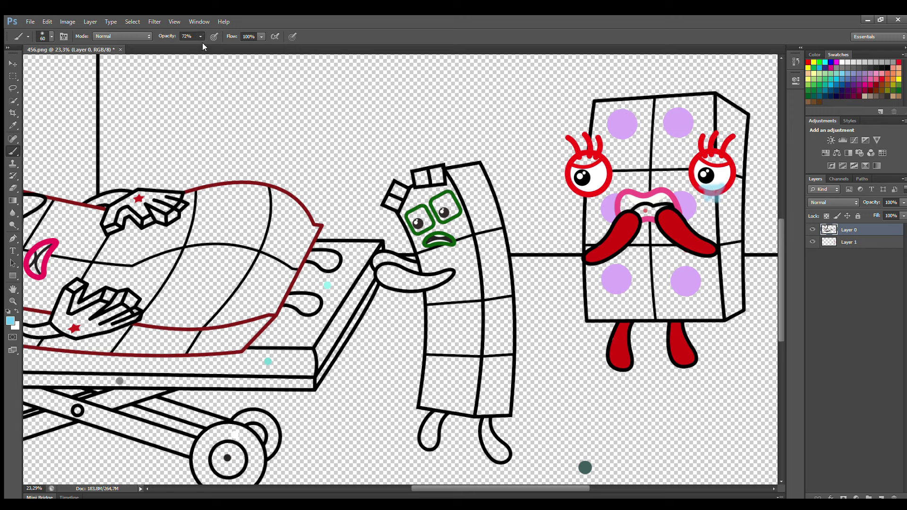
{"action": "mouse_move", "coordinate": [578, 189]}
{"action": "left_mouse_down"}
{"action": "mouse_move", "coordinate": [586, 201]}
{"action": "mouse_move", "coordinate": [598, 190]}
{"action": "left_mouse_up"}
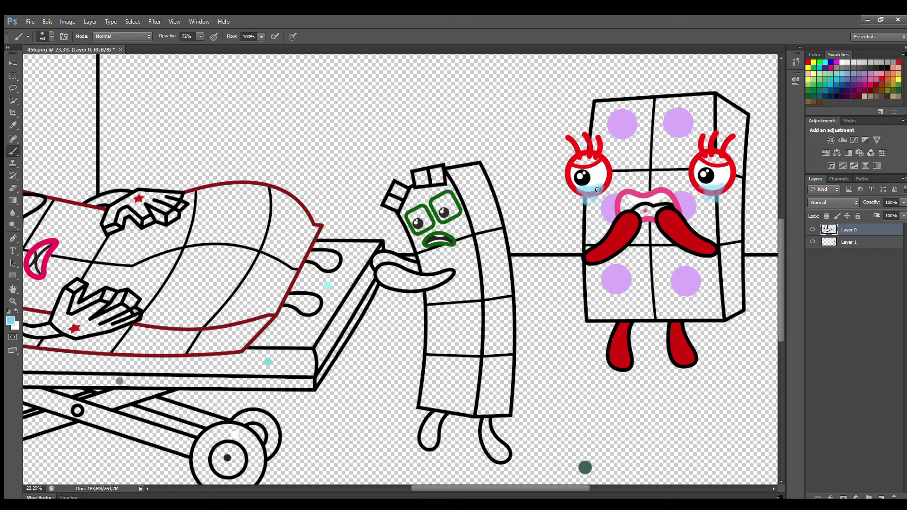
{"action": "key", "text": "0"}
Add a new layer at the bottom of the stack and paint both eyelids with the eye outline's red.
{"action": "key", "text": "ctrl+shift+alt+n"}
{"action": "key", "text": "ctrl+shift+bracketleft"}
{"action": "key", "text": "i"}
{"action": "left_click", "coordinate": [601, 153]}
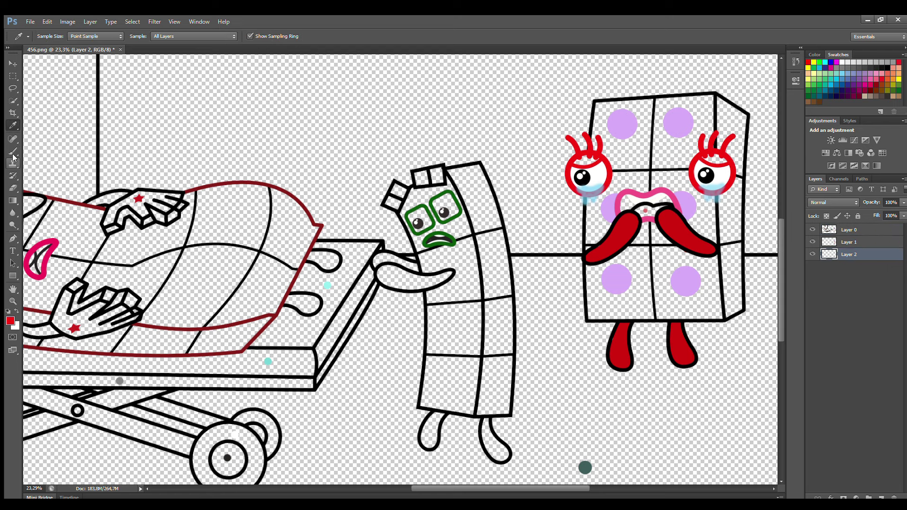
{"action": "left_click", "coordinate": [13, 153]}
{"action": "left_click_drag", "start_coordinate": [577, 164], "coordinate": [593, 159]}
{"action": "left_click_drag", "start_coordinate": [707, 159], "coordinate": [714, 159]}
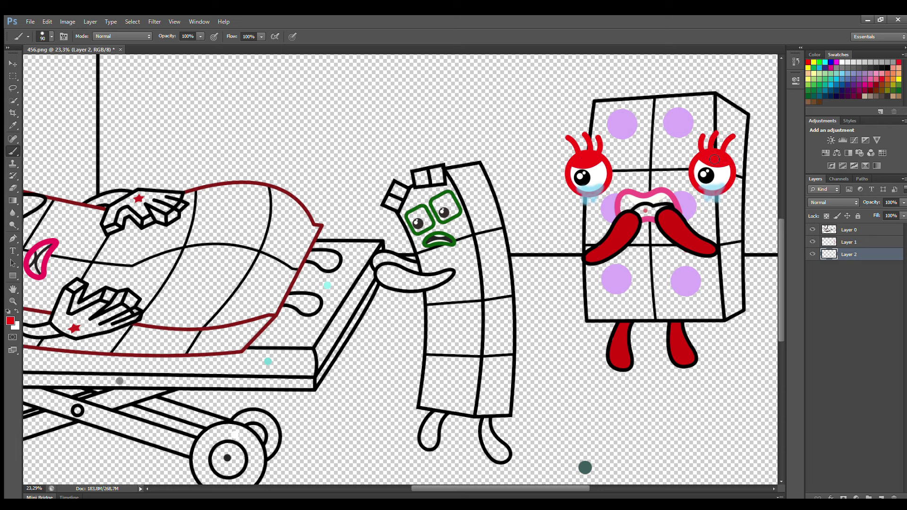
Paint the tongue area between the hands pink on Layer 2, with a darker red shade over it on Layer 1.
{"action": "left_click", "coordinate": [648, 213], "text": "alt"}
{"action": "mouse_move", "coordinate": [639, 215]}
{"action": "left_mouse_down"}
{"action": "mouse_move", "coordinate": [657, 214]}
{"action": "mouse_move", "coordinate": [650, 215]}
{"action": "left_mouse_up"}
{"action": "key", "text": "i"}
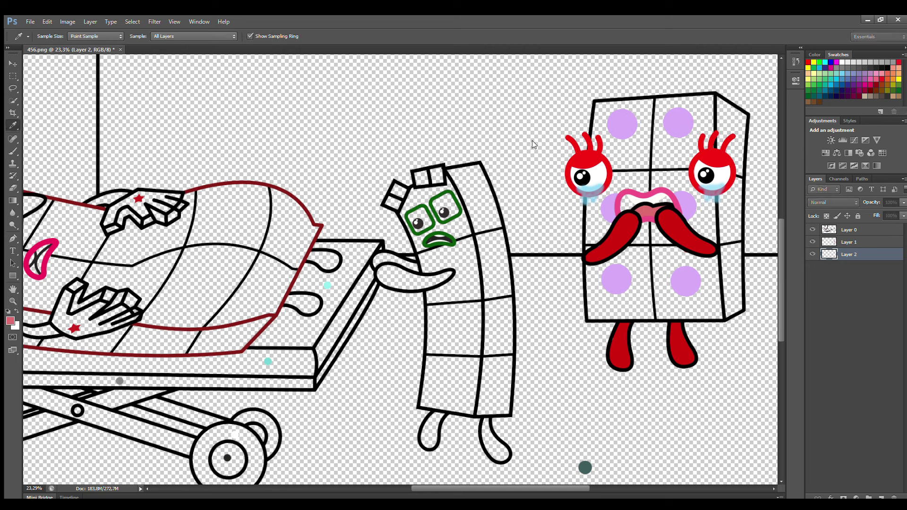
{"action": "key", "text": "b"}
{"action": "key", "text": "alt+]"}
{"action": "left_click", "coordinate": [643, 215], "text": "alt"}
{"action": "left_click_drag", "start_coordinate": [639, 215], "coordinate": [664, 211]}
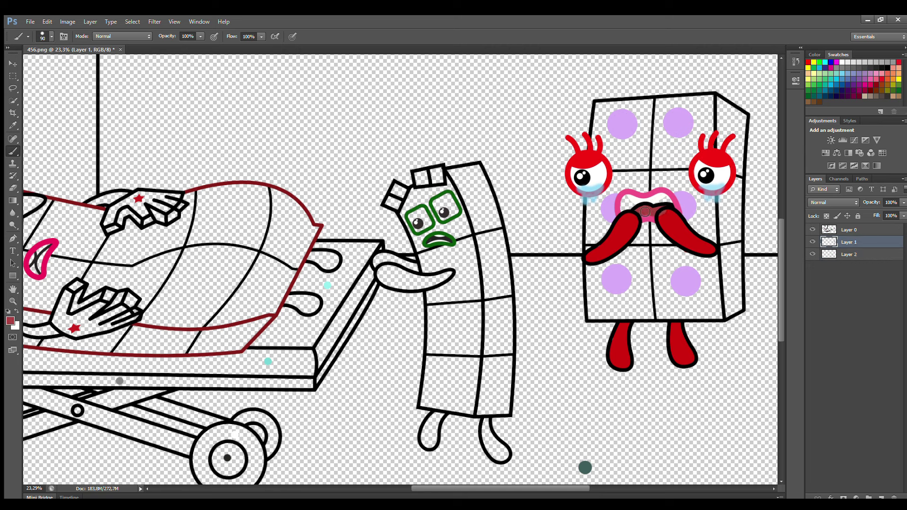
Fill the rest of the open mouth black on Layer 2 and paint the upper teeth white on Layer 0.
{"action": "left_click", "coordinate": [856, 255]}
{"action": "key", "text": "i"}
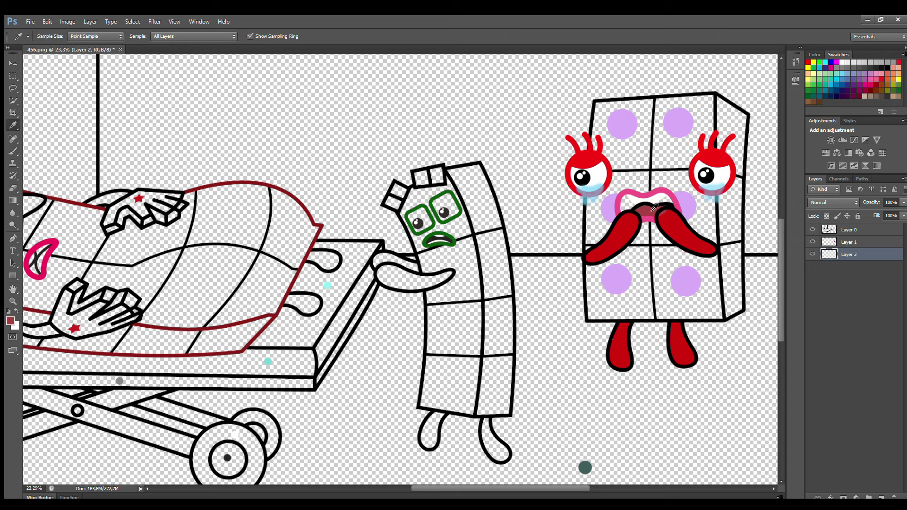
{"action": "left_click", "coordinate": [208, 183]}
{"action": "left_click", "coordinate": [12, 152]}
{"action": "mouse_move", "coordinate": [624, 212]}
{"action": "left_mouse_down"}
{"action": "mouse_move", "coordinate": [667, 201]}
{"action": "mouse_move", "coordinate": [646, 210]}
{"action": "left_mouse_up"}
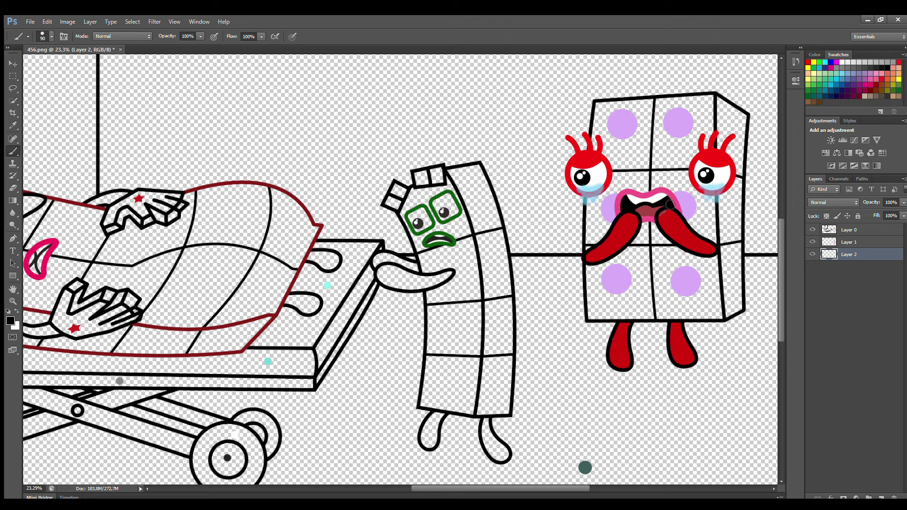
{"action": "left_click", "coordinate": [851, 232]}
{"action": "key", "text": "i"}
{"action": "left_click", "coordinate": [633, 201]}
{"action": "key", "text": "b"}
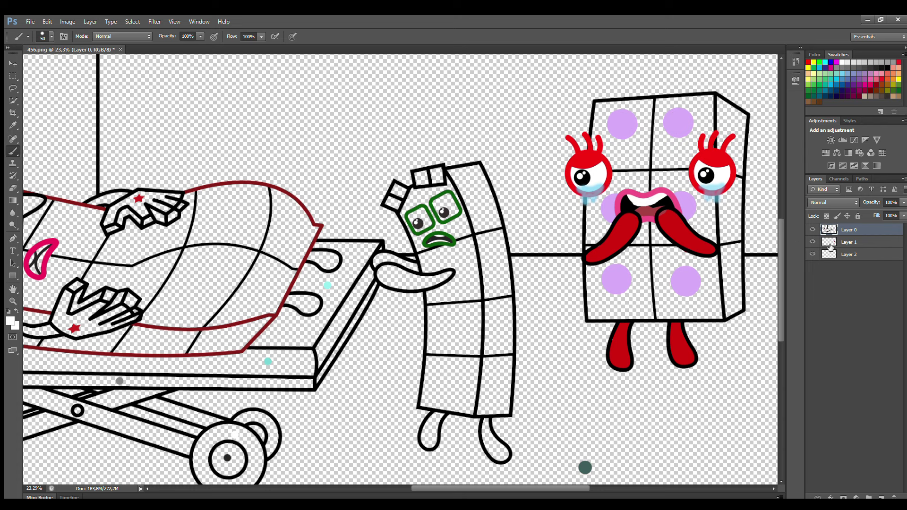
Create a new layer below Layer 2 and paint the polka-dotted block's front face purple with an enlarged brush.
{"action": "left_click", "coordinate": [841, 258]}
{"action": "left_click", "coordinate": [880, 498]}
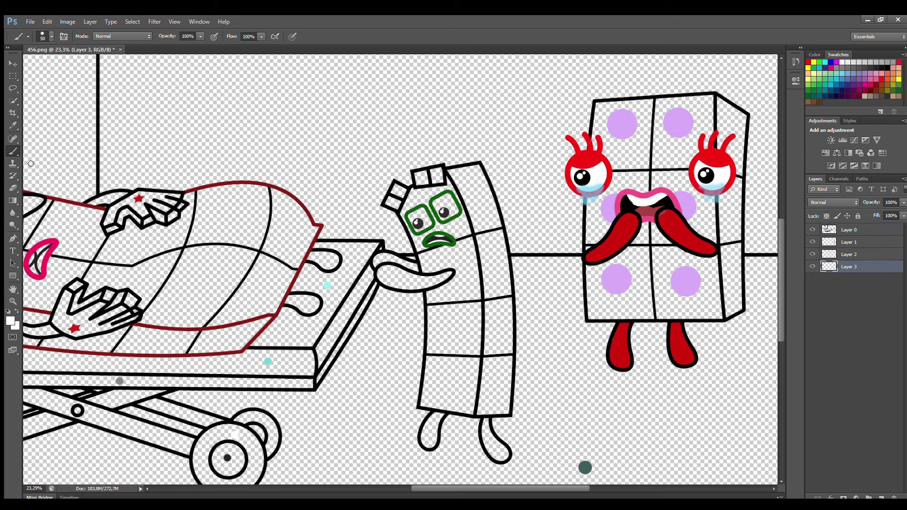
{"action": "key", "text": "i"}
{"action": "left_click", "coordinate": [680, 123]}
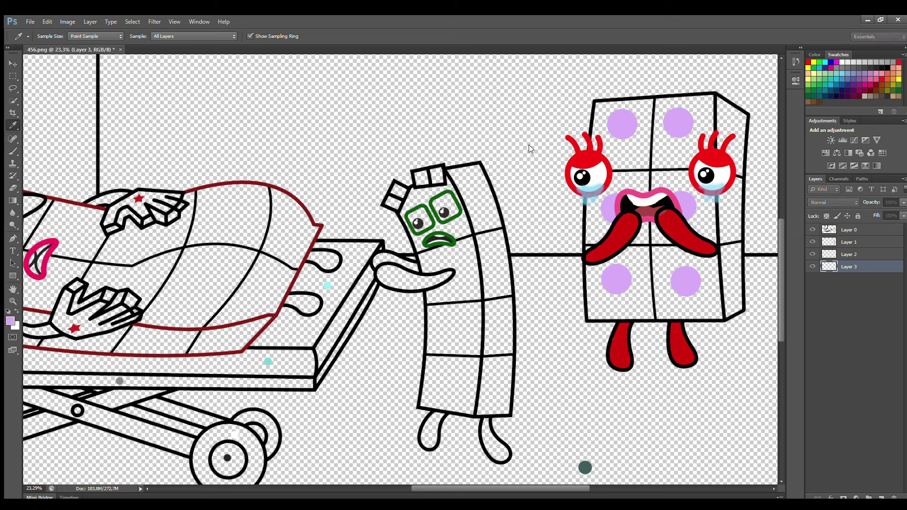
{"action": "key", "text": "b"}
{"action": "key", "text": "bracketright"}
{"action": "key", "text": "bracketright"}
{"action": "key", "text": "bracketright"}
{"action": "mouse_move", "coordinate": [602, 109]}
{"action": "left_mouse_down"}
{"action": "mouse_move", "coordinate": [597, 315]}
{"action": "mouse_move", "coordinate": [721, 320]}
{"action": "mouse_move", "coordinate": [706, 194]}
{"action": "mouse_move", "coordinate": [711, 102]}
{"action": "mouse_move", "coordinate": [624, 112]}
{"action": "mouse_move", "coordinate": [614, 142]}
{"action": "mouse_move", "coordinate": [607, 236]}
{"action": "mouse_move", "coordinate": [704, 298]}
{"action": "mouse_move", "coordinate": [700, 127]}
{"action": "mouse_move", "coordinate": [645, 180]}
{"action": "mouse_move", "coordinate": [640, 241]}
{"action": "mouse_move", "coordinate": [680, 265]}
{"action": "mouse_move", "coordinate": [662, 283]}
{"action": "left_mouse_up"}
{"action": "key", "text": "bracketright"}
{"action": "key", "text": "bracketright"}
{"action": "key", "text": "bracketright"}
Paint the purple block's side face in a darker purple on a new layer beneath the front-face layer.
{"action": "left_click", "coordinate": [882, 497]}
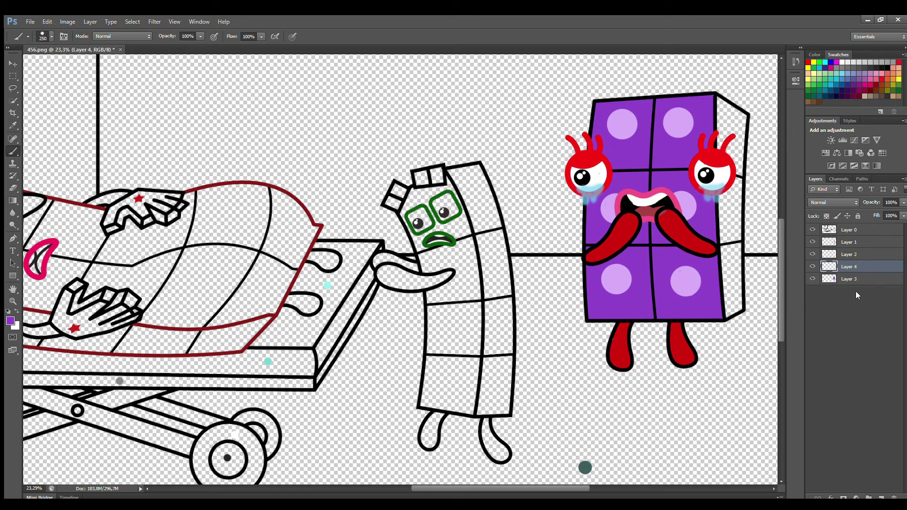
{"action": "key", "text": "i"}
{"action": "key", "text": "b"}
{"action": "mouse_move", "coordinate": [721, 128]}
{"action": "left_mouse_down"}
{"action": "mouse_move", "coordinate": [728, 106]}
{"action": "mouse_move", "coordinate": [751, 137]}
{"action": "mouse_move", "coordinate": [736, 213]}
{"action": "mouse_move", "coordinate": [734, 315]}
{"action": "left_mouse_up"}
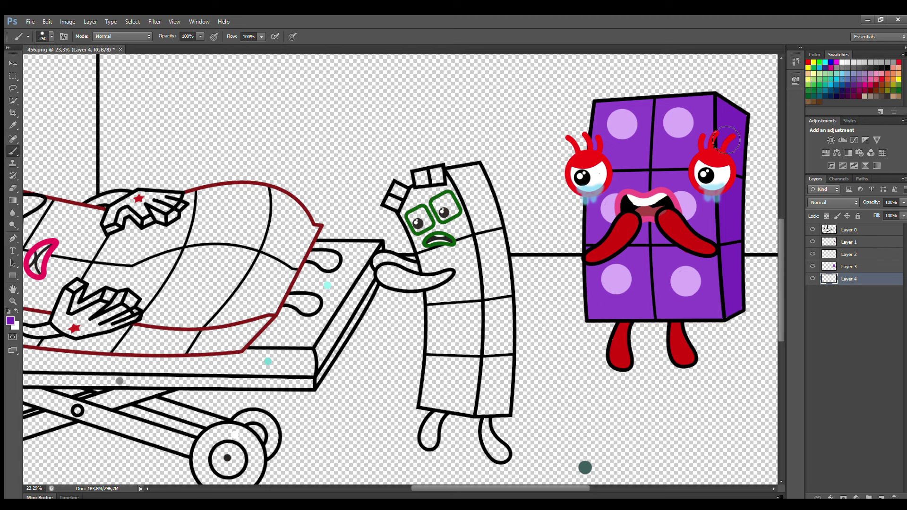
Fill the middle character's square eyes white on Layer 1 with a 90 px brush and add light-blue tears.
{"action": "left_click", "coordinate": [848, 242]}
{"action": "left_click", "coordinate": [842, 62]}
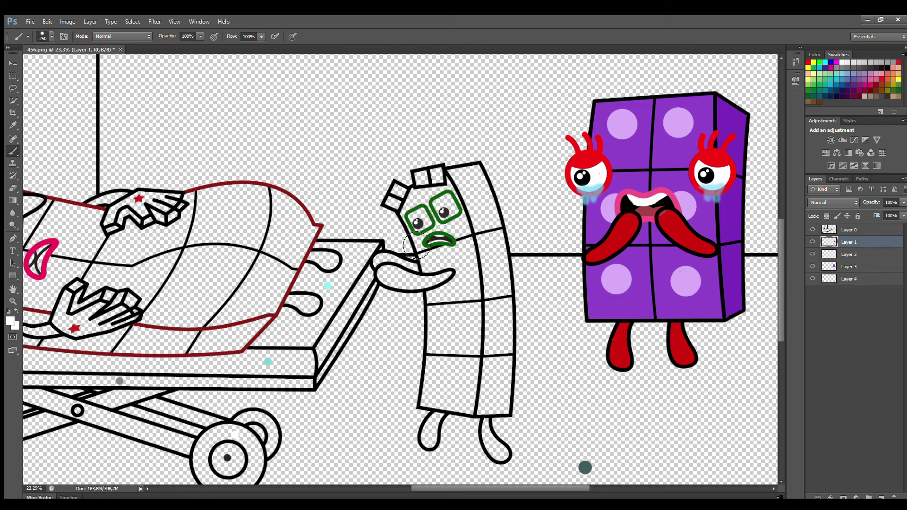
{"action": "key", "text": "bracketleft"}
{"action": "key", "text": "bracketleft"}
{"action": "key", "text": "bracketleft"}
{"action": "key", "text": "bracketleft"}
{"action": "key", "text": "bracketleft"}
{"action": "key", "text": "bracketleft"}
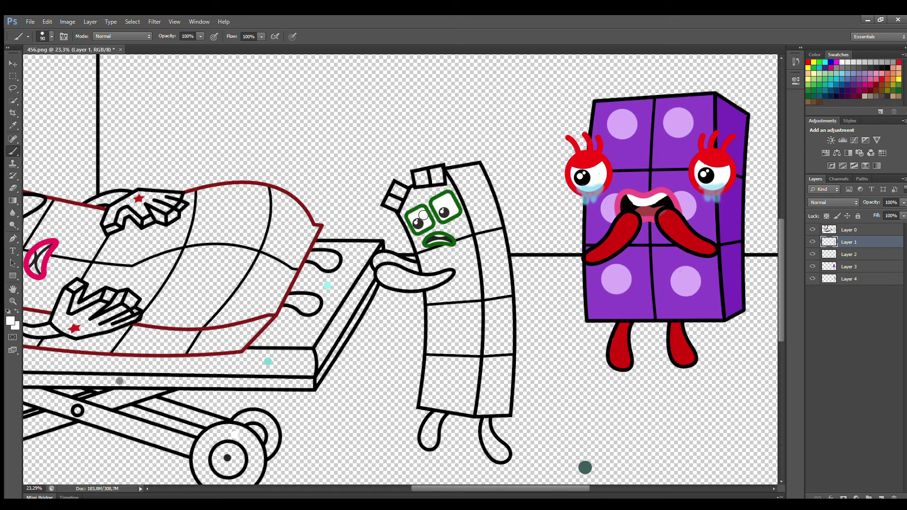
{"action": "left_click", "coordinate": [836, 74]}
Paint the middle character's arms, legs and block-shaped hair dark green.
{"action": "left_click", "coordinate": [13, 125]}
{"action": "key", "text": "b"}
{"action": "mouse_move", "coordinate": [378, 270]}
{"action": "left_mouse_down"}
{"action": "mouse_move", "coordinate": [449, 275]}
{"action": "mouse_move", "coordinate": [437, 282]}
{"action": "mouse_move", "coordinate": [391, 269]}
{"action": "mouse_move", "coordinate": [411, 281]}
{"action": "mouse_move", "coordinate": [414, 267]}
{"action": "mouse_move", "coordinate": [382, 258]}
{"action": "mouse_move", "coordinate": [393, 273]}
{"action": "left_mouse_up"}
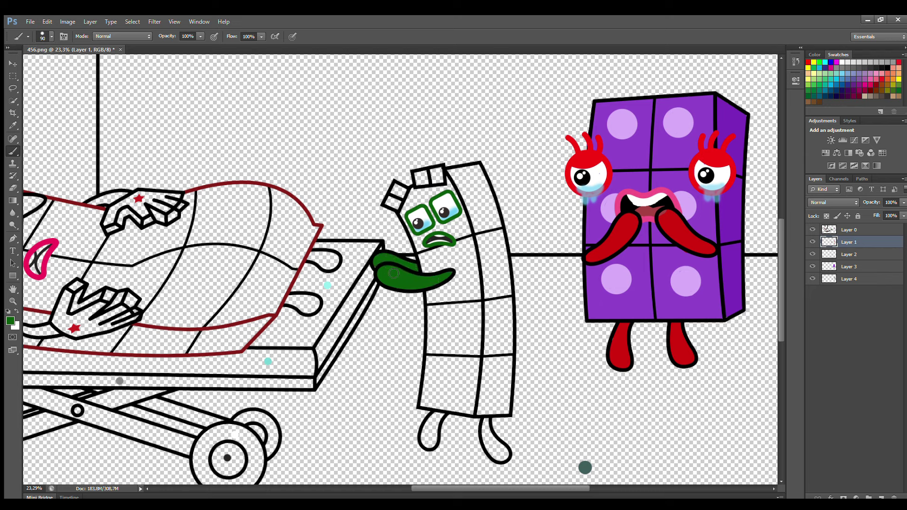
{"action": "mouse_move", "coordinate": [437, 419]}
{"action": "left_mouse_down"}
{"action": "mouse_move", "coordinate": [429, 445]}
{"action": "mouse_move", "coordinate": [439, 417]}
{"action": "mouse_move", "coordinate": [501, 456]}
{"action": "mouse_move", "coordinate": [491, 436]}
{"action": "left_mouse_up"}
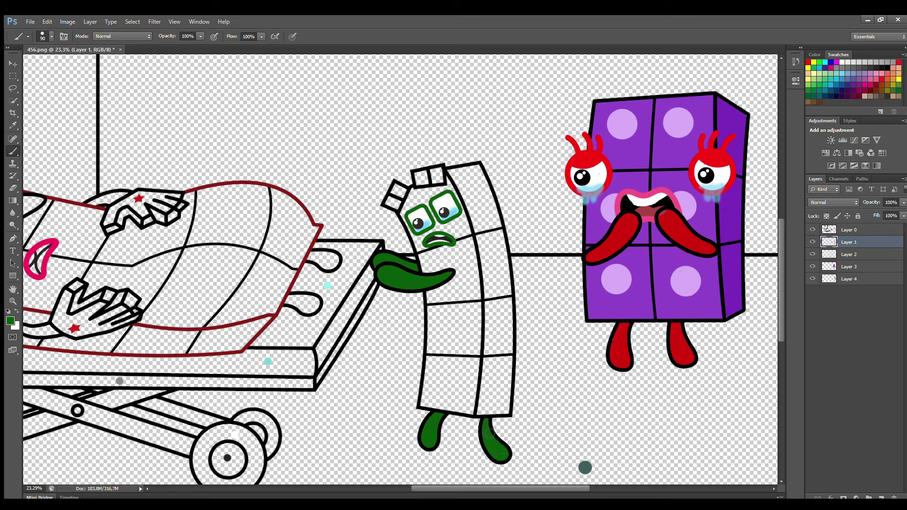
{"action": "mouse_move", "coordinate": [418, 176]}
{"action": "left_mouse_down"}
{"action": "mouse_move", "coordinate": [442, 171]}
{"action": "mouse_move", "coordinate": [442, 182]}
{"action": "mouse_move", "coordinate": [398, 189]}
{"action": "mouse_move", "coordinate": [392, 203]}
{"action": "mouse_move", "coordinate": [401, 189]}
{"action": "left_mouse_up"}
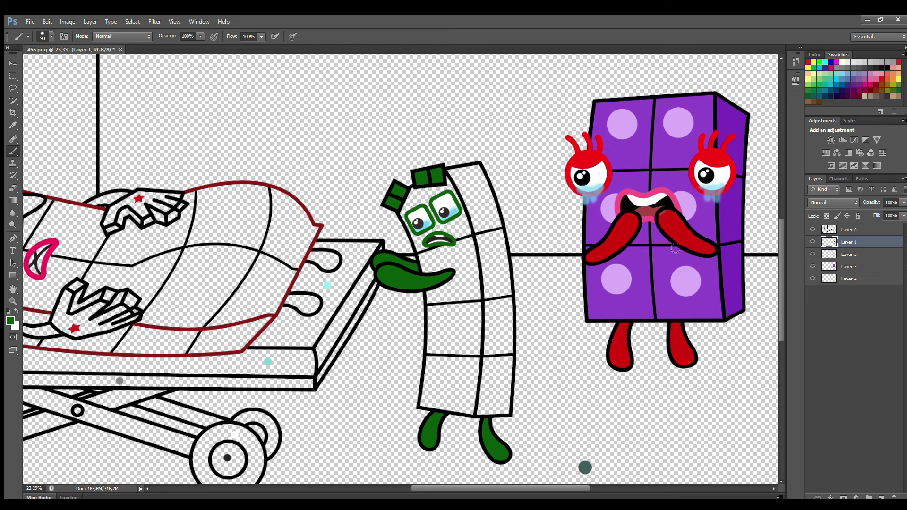
Paint the middle character's front face bright green on Layer 2 with a larger brush.
{"action": "left_click", "coordinate": [850, 255]}
{"action": "left_click", "coordinate": [442, 189], "text": "alt"}
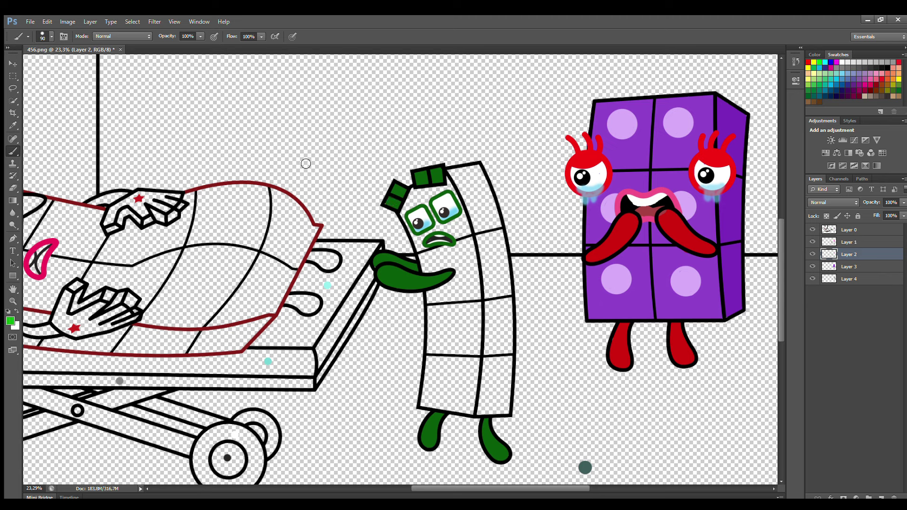
{"action": "key", "text": "bracketright"}
{"action": "key", "text": "bracketright"}
{"action": "mouse_move", "coordinate": [410, 212]}
{"action": "left_mouse_down"}
{"action": "mouse_move", "coordinate": [436, 294]}
{"action": "mouse_move", "coordinate": [429, 407]}
{"action": "mouse_move", "coordinate": [472, 413]}
{"action": "mouse_move", "coordinate": [478, 296]}
{"action": "mouse_move", "coordinate": [447, 183]}
{"action": "mouse_move", "coordinate": [454, 198]}
{"action": "mouse_move", "coordinate": [428, 192]}
{"action": "mouse_move", "coordinate": [412, 208]}
{"action": "mouse_move", "coordinate": [440, 196]}
{"action": "mouse_move", "coordinate": [427, 219]}
{"action": "mouse_move", "coordinate": [447, 271]}
{"action": "mouse_move", "coordinate": [457, 400]}
{"action": "mouse_move", "coordinate": [446, 223]}
{"action": "left_mouse_up"}
{"action": "key", "text": "bracketright"}
{"action": "key", "text": "bracketright"}
Paint the green character's side face in a slightly darker green on Layer 3.
{"action": "left_click", "coordinate": [860, 267]}
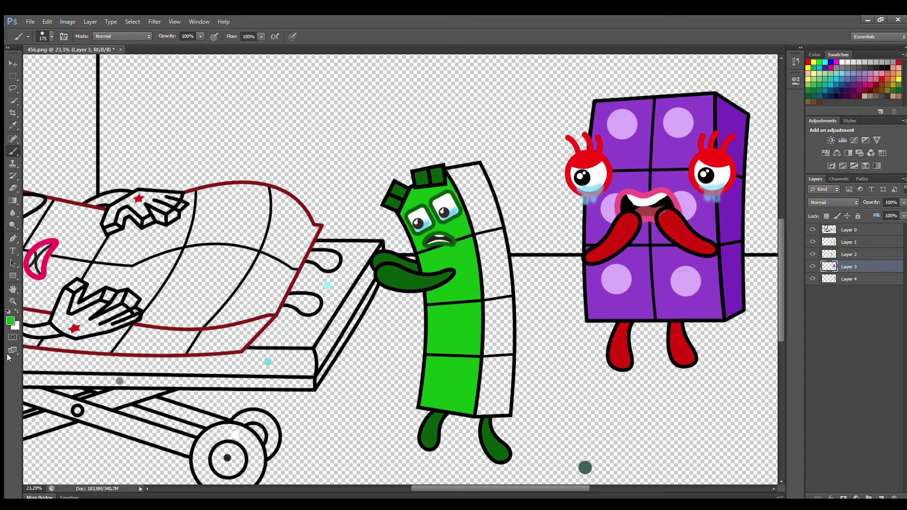
{"action": "key", "text": "i"}
{"action": "key", "text": "b"}
{"action": "mouse_move", "coordinate": [477, 175]}
{"action": "left_mouse_down"}
{"action": "mouse_move", "coordinate": [508, 277]}
{"action": "mouse_move", "coordinate": [504, 401]}
{"action": "mouse_move", "coordinate": [489, 411]}
{"action": "mouse_move", "coordinate": [496, 308]}
{"action": "mouse_move", "coordinate": [472, 192]}
{"action": "left_mouse_up"}
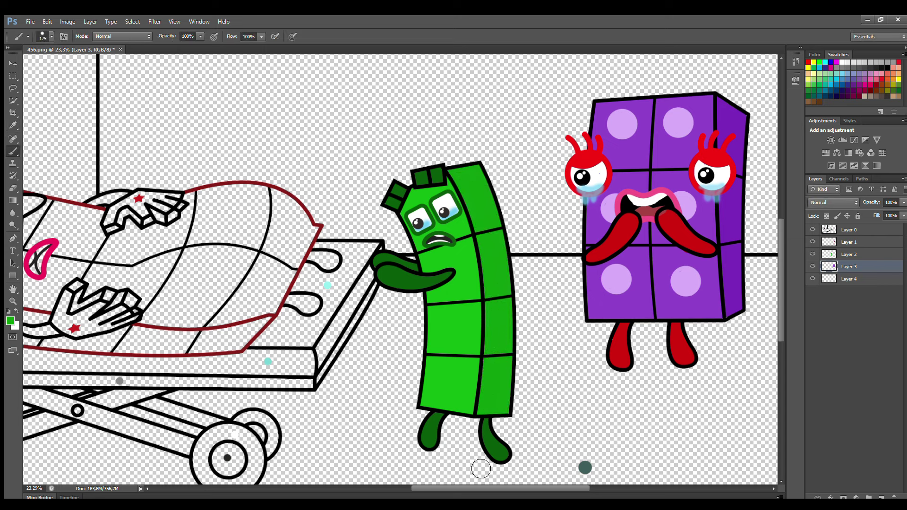
Fill the open mouth of the character lying on the stretcher dark grey on Layer 1 with a 70 px brush.
{"action": "left_click_drag", "start_coordinate": [464, 489], "coordinate": [403, 489]}
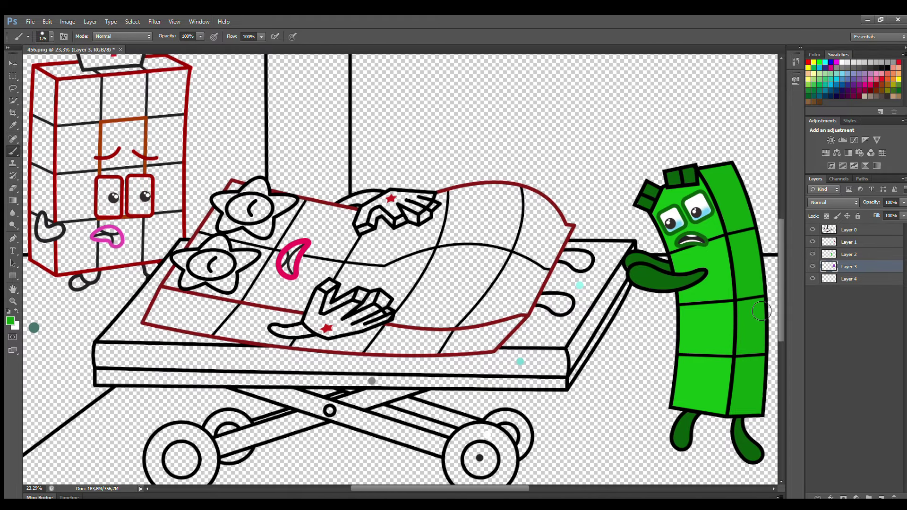
{"action": "left_click_drag", "start_coordinate": [779, 282], "coordinate": [779, 291]}
{"action": "left_click", "coordinate": [850, 242]}
{"action": "left_click", "coordinate": [408, 196], "text": "alt"}
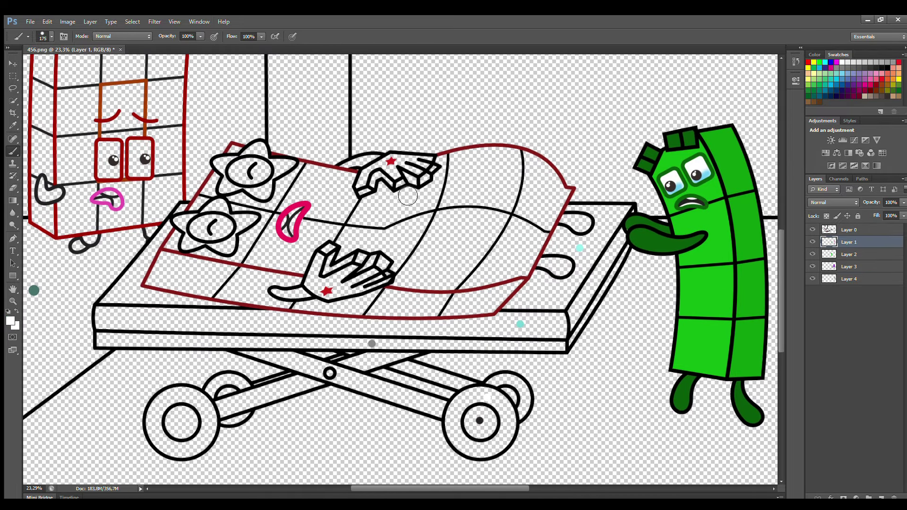
{"action": "key", "text": "bracketleft"}
{"action": "key", "text": "bracketleft"}
{"action": "key", "text": "bracketleft"}
{"action": "left_click", "coordinate": [13, 126]}
{"action": "left_click", "coordinate": [289, 223]}
{"action": "key", "text": "b"}
Paint the lying character's glove edges, arms and feet with the crimson sampled from the glove's star.
{"action": "left_click", "coordinate": [327, 292], "text": "alt"}
{"action": "mouse_move", "coordinate": [332, 250]}
{"action": "left_mouse_down"}
{"action": "mouse_move", "coordinate": [326, 275]}
{"action": "mouse_move", "coordinate": [333, 250]}
{"action": "mouse_move", "coordinate": [330, 270]}
{"action": "mouse_move", "coordinate": [359, 256]}
{"action": "mouse_move", "coordinate": [384, 260]}
{"action": "mouse_move", "coordinate": [367, 268]}
{"action": "left_mouse_up"}
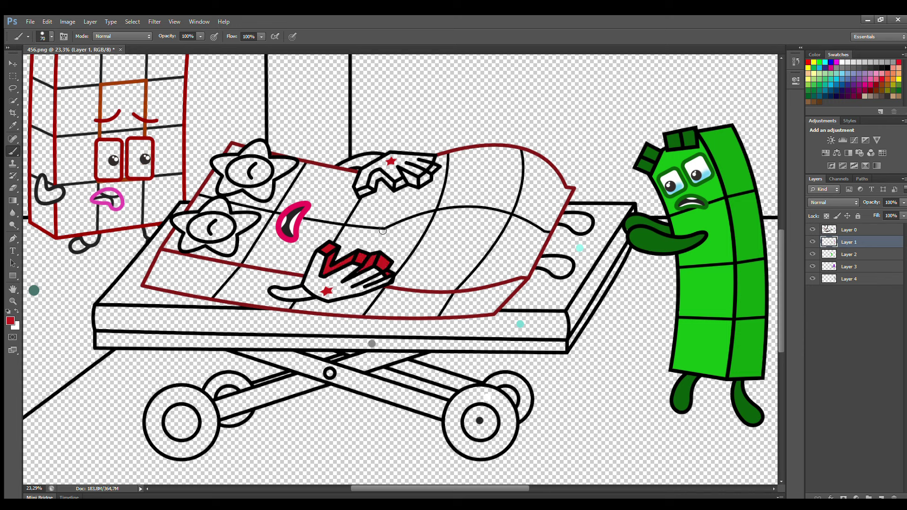
{"action": "mouse_move", "coordinate": [371, 189]}
{"action": "left_mouse_down"}
{"action": "mouse_move", "coordinate": [395, 185]}
{"action": "mouse_move", "coordinate": [406, 174]}
{"action": "mouse_move", "coordinate": [423, 184]}
{"action": "mouse_move", "coordinate": [429, 178]}
{"action": "mouse_move", "coordinate": [416, 181]}
{"action": "mouse_move", "coordinate": [434, 169]}
{"action": "mouse_move", "coordinate": [424, 175]}
{"action": "mouse_move", "coordinate": [371, 158]}
{"action": "mouse_move", "coordinate": [346, 165]}
{"action": "mouse_move", "coordinate": [372, 160]}
{"action": "left_mouse_up"}
{"action": "left_click", "coordinate": [294, 292]}
{"action": "left_click_drag", "start_coordinate": [294, 292], "coordinate": [276, 293]}
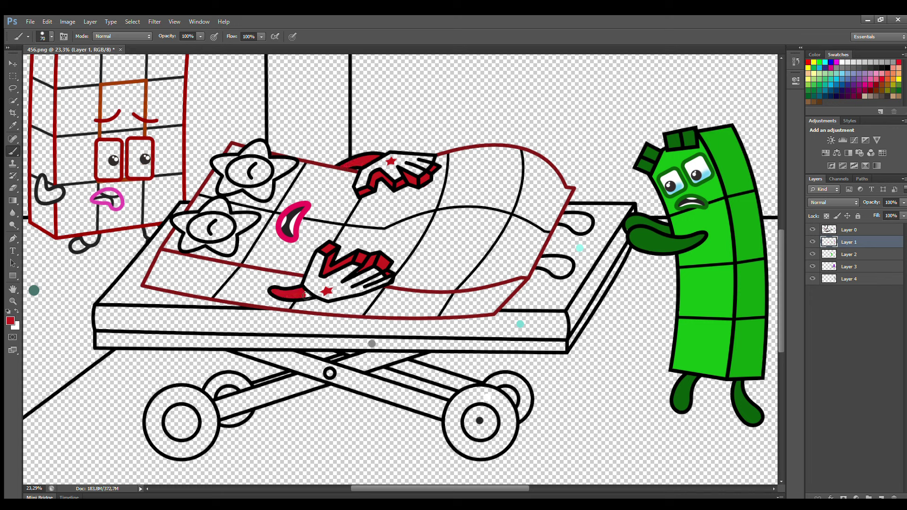
{"action": "mouse_move", "coordinate": [543, 260]}
{"action": "left_mouse_down"}
{"action": "mouse_move", "coordinate": [570, 270]}
{"action": "mouse_move", "coordinate": [543, 271]}
{"action": "mouse_move", "coordinate": [561, 271]}
{"action": "left_mouse_up"}
{"action": "mouse_move", "coordinate": [565, 217]}
{"action": "left_mouse_down"}
{"action": "mouse_move", "coordinate": [590, 223]}
{"action": "mouse_move", "coordinate": [566, 222]}
{"action": "left_mouse_up"}
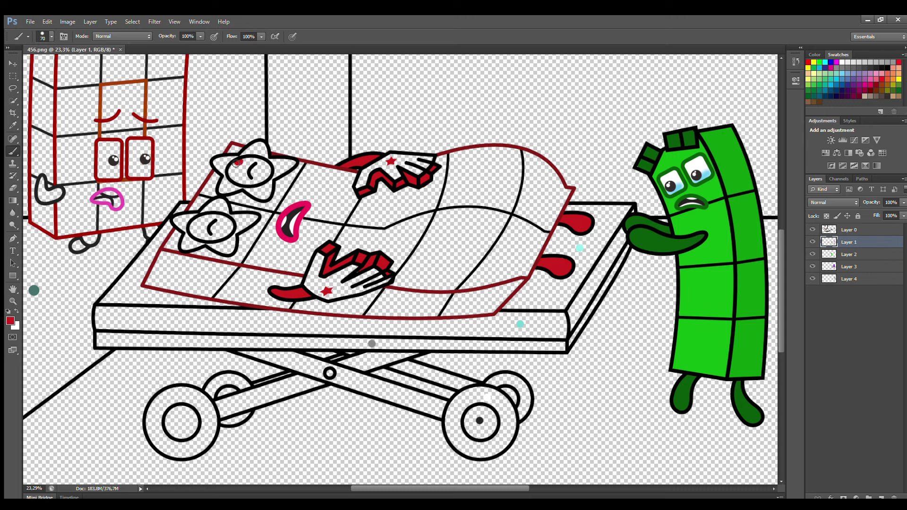
Paint the lying character's closed eyes crimson with a 100 px brush and add light-blue tears on Layer 0.
{"action": "key", "text": "bracketright"}
{"action": "key", "text": "bracketright"}
{"action": "key", "text": "bracketright"}
{"action": "mouse_move", "coordinate": [236, 163]}
{"action": "left_mouse_down"}
{"action": "mouse_move", "coordinate": [244, 182]}
{"action": "mouse_move", "coordinate": [267, 170]}
{"action": "mouse_move", "coordinate": [246, 176]}
{"action": "mouse_move", "coordinate": [255, 170]}
{"action": "left_mouse_up"}
{"action": "mouse_move", "coordinate": [213, 219]}
{"action": "left_mouse_down"}
{"action": "mouse_move", "coordinate": [194, 232]}
{"action": "mouse_move", "coordinate": [228, 234]}
{"action": "mouse_move", "coordinate": [226, 220]}
{"action": "mouse_move", "coordinate": [225, 232]}
{"action": "left_mouse_up"}
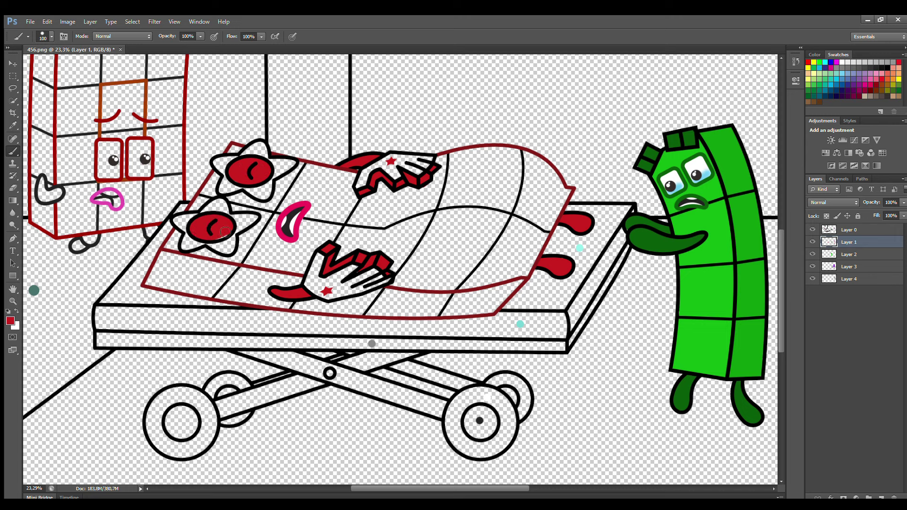
{"action": "left_click", "coordinate": [843, 74]}
{"action": "left_click", "coordinate": [856, 231]}
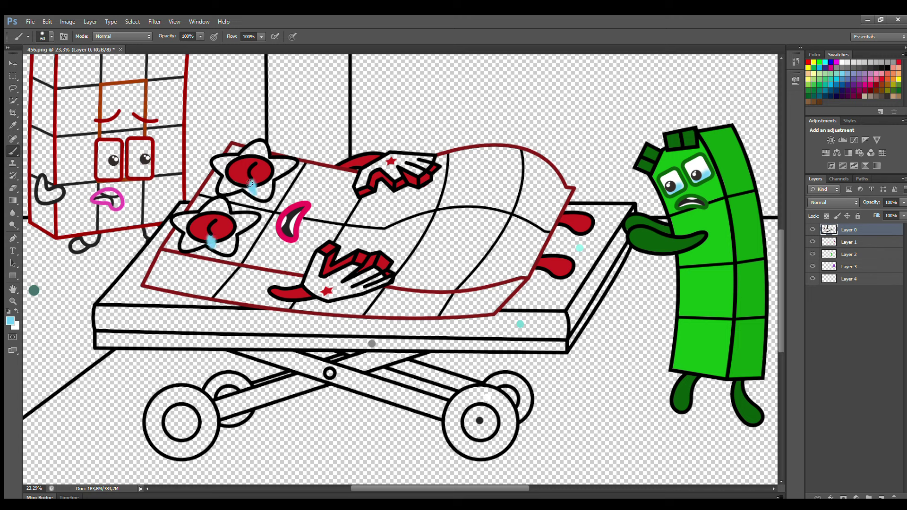
Fill the star shapes around the lying character's eyes bright red on Layer 2.
{"action": "left_click", "coordinate": [851, 255]}
{"action": "left_click", "coordinate": [809, 62]}
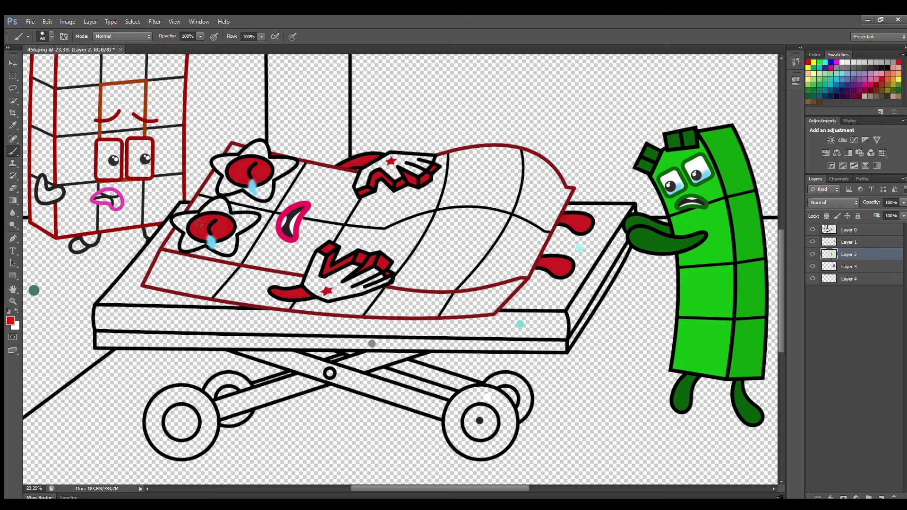
{"action": "mouse_move", "coordinate": [197, 222]}
{"action": "left_mouse_down"}
{"action": "mouse_move", "coordinate": [186, 246]}
{"action": "mouse_move", "coordinate": [231, 249]}
{"action": "mouse_move", "coordinate": [253, 223]}
{"action": "mouse_move", "coordinate": [217, 208]}
{"action": "mouse_move", "coordinate": [205, 219]}
{"action": "mouse_move", "coordinate": [226, 241]}
{"action": "left_mouse_up"}
{"action": "mouse_move", "coordinate": [241, 164]}
{"action": "left_mouse_down"}
{"action": "mouse_move", "coordinate": [220, 165]}
{"action": "mouse_move", "coordinate": [225, 192]}
{"action": "mouse_move", "coordinate": [262, 197]}
{"action": "mouse_move", "coordinate": [291, 166]}
{"action": "mouse_move", "coordinate": [253, 154]}
{"action": "left_mouse_up"}
Paint the side strip along the lying character's lower edge bright red, enlarging the brush to 175 px.
{"action": "mouse_move", "coordinate": [169, 263]}
{"action": "left_mouse_down"}
{"action": "mouse_move", "coordinate": [302, 283]}
{"action": "mouse_move", "coordinate": [281, 285]}
{"action": "mouse_move", "coordinate": [310, 304]}
{"action": "mouse_move", "coordinate": [519, 286]}
{"action": "mouse_move", "coordinate": [487, 309]}
{"action": "mouse_move", "coordinate": [409, 314]}
{"action": "mouse_move", "coordinate": [327, 312]}
{"action": "mouse_move", "coordinate": [148, 283]}
{"action": "mouse_move", "coordinate": [161, 274]}
{"action": "mouse_move", "coordinate": [184, 286]}
{"action": "mouse_move", "coordinate": [260, 292]}
{"action": "mouse_move", "coordinate": [180, 285]}
{"action": "left_mouse_up"}
{"action": "key", "text": "bracketright"}
{"action": "key", "text": "bracketright"}
{"action": "key", "text": "bracketright"}
{"action": "left_click", "coordinate": [483, 311]}
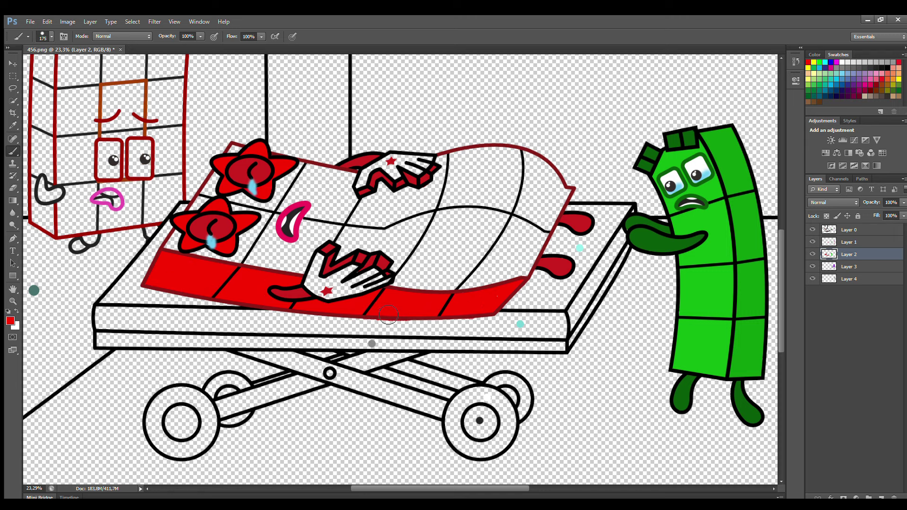
Fill the lying character's front blocks with white on Layer 3, enlarging the brush to 250 px.
{"action": "key", "text": "e"}
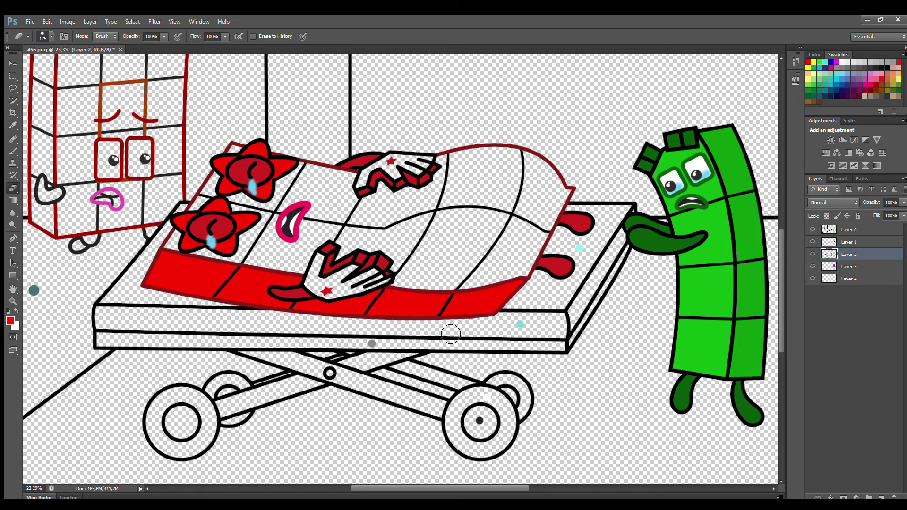
{"action": "left_click", "coordinate": [849, 267]}
{"action": "key", "text": "x"}
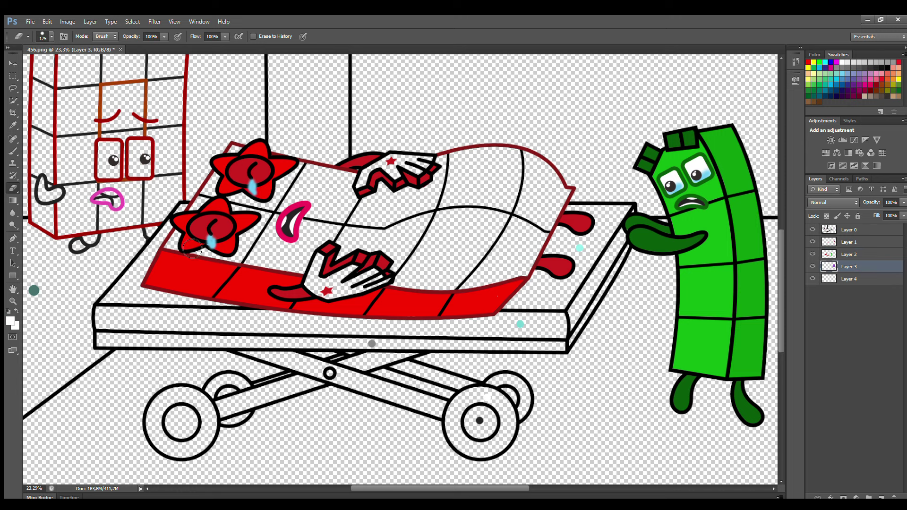
{"action": "key", "text": "b"}
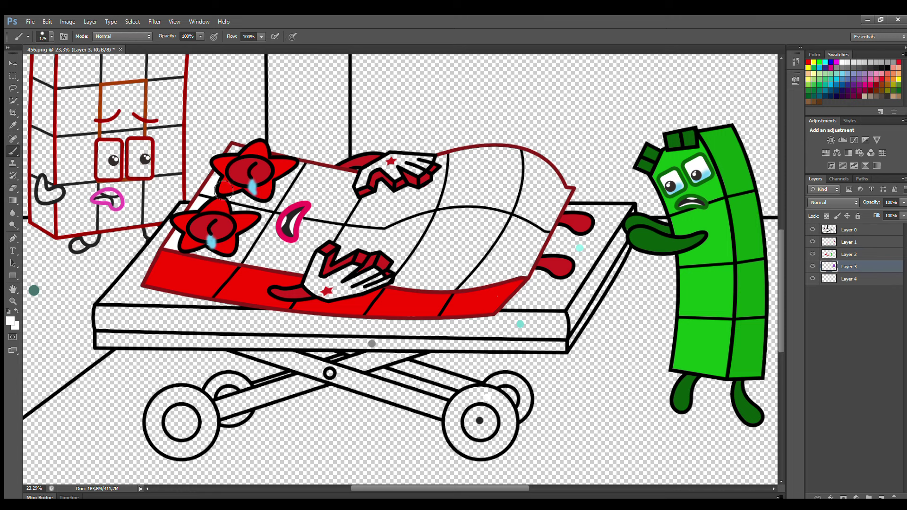
{"action": "mouse_move", "coordinate": [290, 173]}
{"action": "left_mouse_down"}
{"action": "mouse_move", "coordinate": [375, 186]}
{"action": "mouse_move", "coordinate": [412, 168]}
{"action": "mouse_move", "coordinate": [502, 161]}
{"action": "mouse_move", "coordinate": [540, 171]}
{"action": "mouse_move", "coordinate": [569, 195]}
{"action": "mouse_move", "coordinate": [530, 272]}
{"action": "mouse_move", "coordinate": [510, 282]}
{"action": "mouse_move", "coordinate": [541, 237]}
{"action": "mouse_move", "coordinate": [524, 188]}
{"action": "mouse_move", "coordinate": [312, 196]}
{"action": "mouse_move", "coordinate": [237, 216]}
{"action": "mouse_move", "coordinate": [207, 263]}
{"action": "mouse_move", "coordinate": [321, 294]}
{"action": "mouse_move", "coordinate": [496, 297]}
{"action": "mouse_move", "coordinate": [522, 223]}
{"action": "mouse_move", "coordinate": [294, 210]}
{"action": "mouse_move", "coordinate": [341, 243]}
{"action": "mouse_move", "coordinate": [333, 269]}
{"action": "mouse_move", "coordinate": [498, 244]}
{"action": "mouse_move", "coordinate": [407, 259]}
{"action": "mouse_move", "coordinate": [379, 248]}
{"action": "left_mouse_up"}
{"action": "key", "text": "bracketright"}
{"action": "key", "text": "bracketright"}
{"action": "key", "text": "bracketright"}
{"action": "key", "text": "bracketright"}
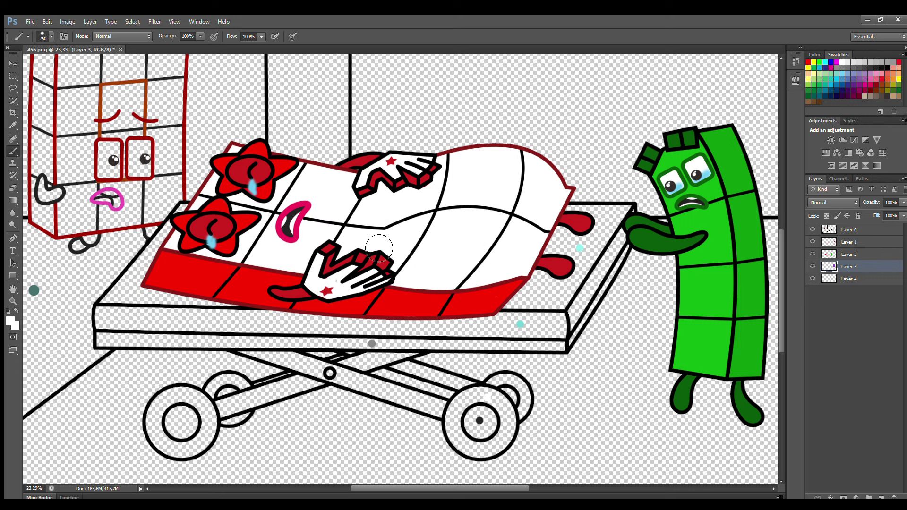
Paint the hubs of the stretcher's wheels near-black on Layer 1 with a 60 px brush.
{"action": "left_click", "coordinate": [849, 243]}
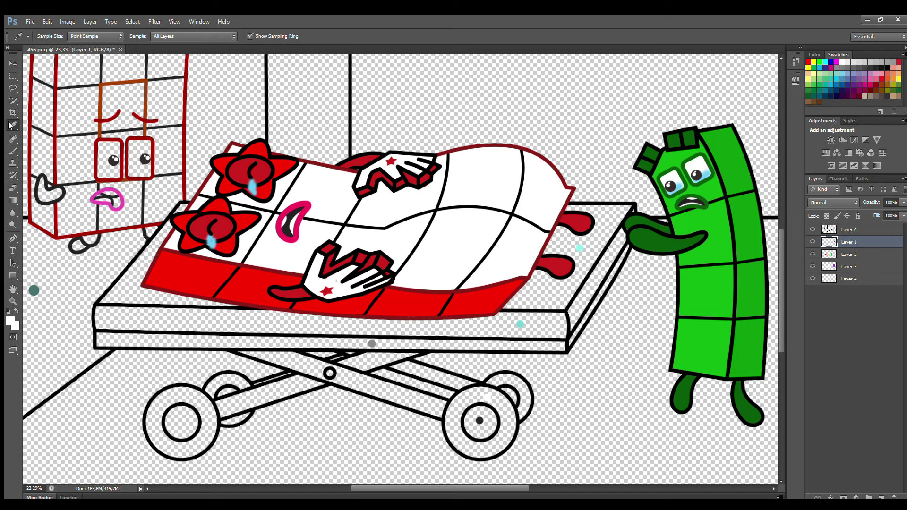
{"action": "left_click", "coordinate": [12, 125]}
{"action": "left_click", "coordinate": [413, 393]}
{"action": "left_click", "coordinate": [13, 151]}
{"action": "mouse_move", "coordinate": [475, 420]}
{"action": "left_mouse_down"}
{"action": "mouse_move", "coordinate": [474, 432]}
{"action": "mouse_move", "coordinate": [495, 423]}
{"action": "mouse_move", "coordinate": [486, 425]}
{"action": "left_mouse_up"}
{"action": "mouse_move", "coordinate": [180, 416]}
{"action": "left_mouse_down"}
{"action": "mouse_move", "coordinate": [175, 432]}
{"action": "mouse_move", "coordinate": [194, 430]}
{"action": "mouse_move", "coordinate": [187, 421]}
{"action": "left_mouse_up"}
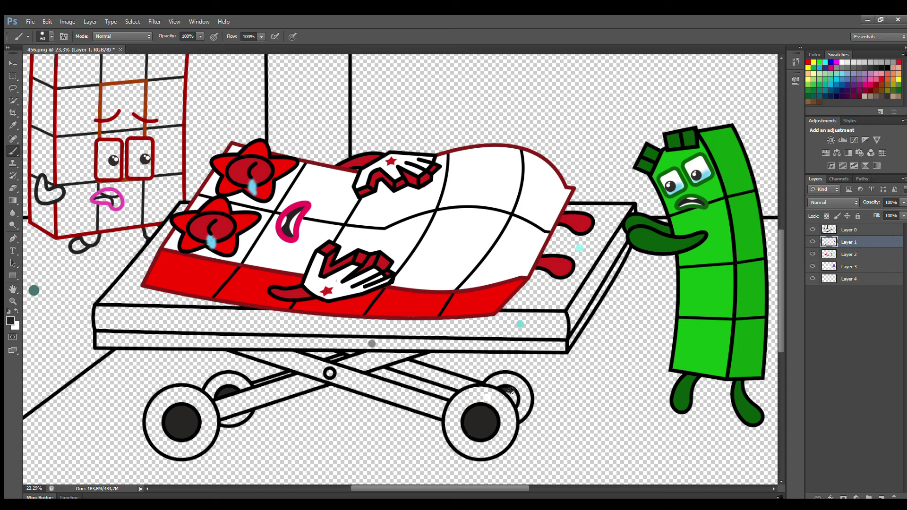
Paint the rings around the stretcher's wheel hubs light grey on Layer 2.
{"action": "left_click", "coordinate": [849, 254]}
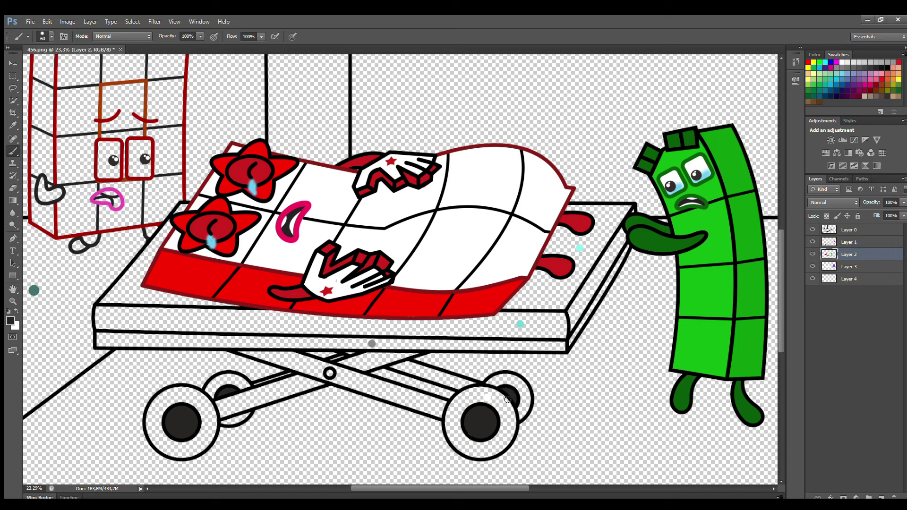
{"action": "left_click", "coordinate": [362, 348], "text": "alt"}
{"action": "mouse_move", "coordinate": [471, 403]}
{"action": "left_mouse_down"}
{"action": "mouse_move", "coordinate": [457, 435]}
{"action": "mouse_move", "coordinate": [466, 449]}
{"action": "mouse_move", "coordinate": [493, 456]}
{"action": "mouse_move", "coordinate": [510, 445]}
{"action": "mouse_move", "coordinate": [514, 425]}
{"action": "mouse_move", "coordinate": [504, 403]}
{"action": "mouse_move", "coordinate": [476, 403]}
{"action": "mouse_move", "coordinate": [473, 421]}
{"action": "mouse_move", "coordinate": [501, 406]}
{"action": "mouse_move", "coordinate": [497, 390]}
{"action": "mouse_move", "coordinate": [518, 386]}
{"action": "mouse_move", "coordinate": [526, 415]}
{"action": "left_mouse_up"}
{"action": "mouse_move", "coordinate": [490, 391]}
{"action": "left_mouse_down"}
{"action": "mouse_move", "coordinate": [459, 418]}
{"action": "mouse_move", "coordinate": [471, 451]}
{"action": "mouse_move", "coordinate": [510, 443]}
{"action": "mouse_move", "coordinate": [514, 421]}
{"action": "mouse_move", "coordinate": [494, 400]}
{"action": "mouse_move", "coordinate": [491, 409]}
{"action": "mouse_move", "coordinate": [496, 393]}
{"action": "mouse_move", "coordinate": [512, 386]}
{"action": "mouse_move", "coordinate": [526, 397]}
{"action": "mouse_move", "coordinate": [523, 418]}
{"action": "left_mouse_up"}
{"action": "left_click", "coordinate": [850, 243]}
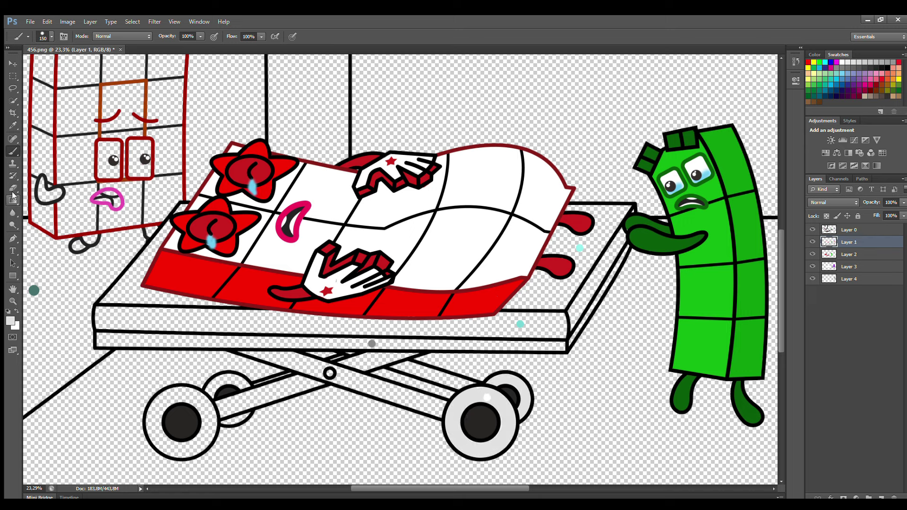
{"action": "key", "text": "e"}
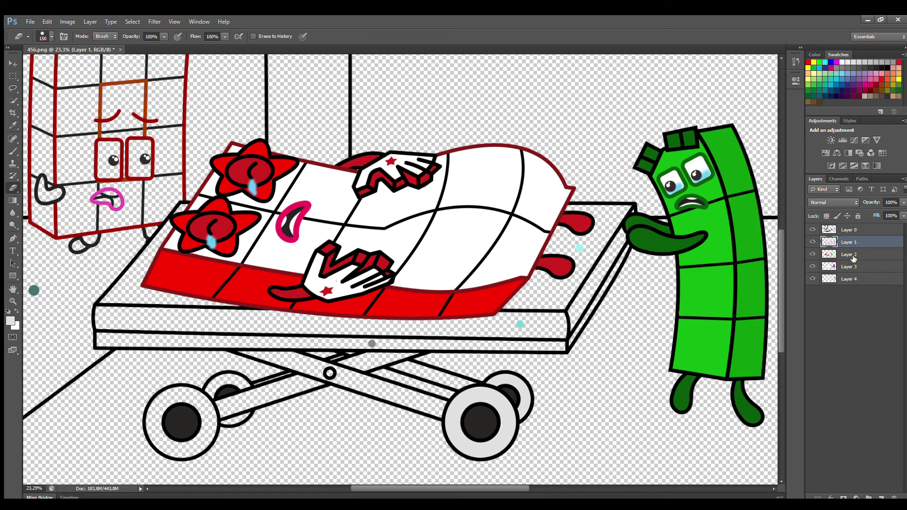
{"action": "left_click", "coordinate": [851, 256]}
{"action": "left_click", "coordinate": [13, 152]}
{"action": "mouse_move", "coordinate": [168, 397]}
{"action": "left_mouse_down"}
{"action": "mouse_move", "coordinate": [161, 441]}
{"action": "mouse_move", "coordinate": [196, 456]}
{"action": "mouse_move", "coordinate": [212, 442]}
{"action": "mouse_move", "coordinate": [213, 421]}
{"action": "mouse_move", "coordinate": [203, 404]}
{"action": "mouse_move", "coordinate": [181, 399]}
{"action": "mouse_move", "coordinate": [190, 445]}
{"action": "mouse_move", "coordinate": [212, 388]}
{"action": "mouse_move", "coordinate": [246, 386]}
{"action": "left_mouse_up"}
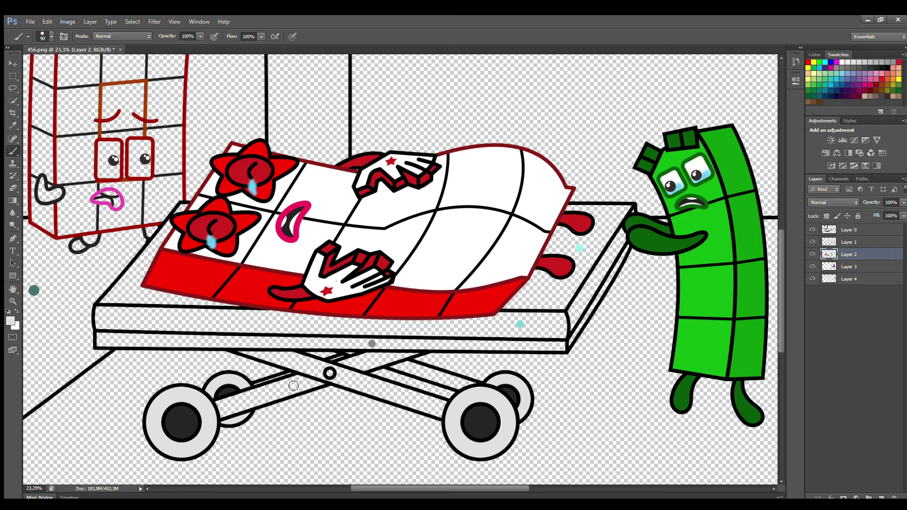
Paint the stretcher's centre pivot near-black, and its front crossed legs on Layer 3 with the grey sampled from the dot on the frame.
{"action": "left_click", "coordinate": [314, 354], "text": "alt"}
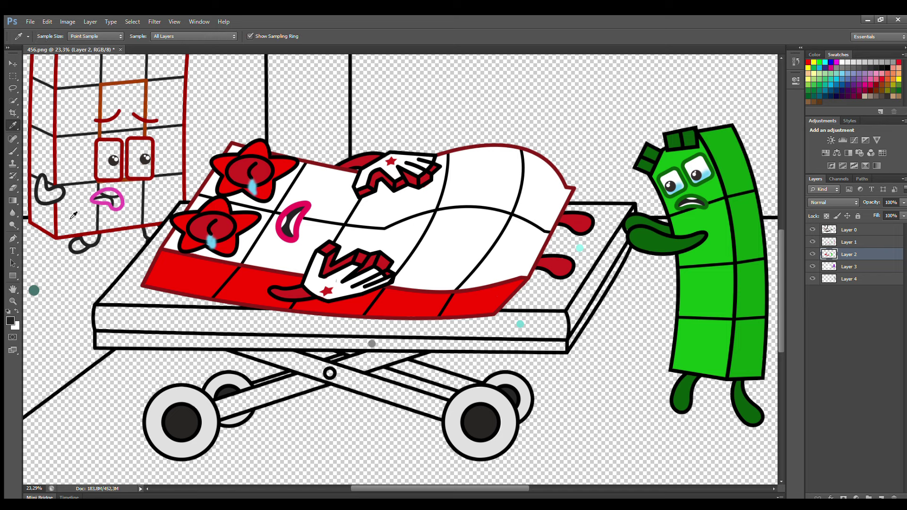
{"action": "left_click", "coordinate": [853, 268]}
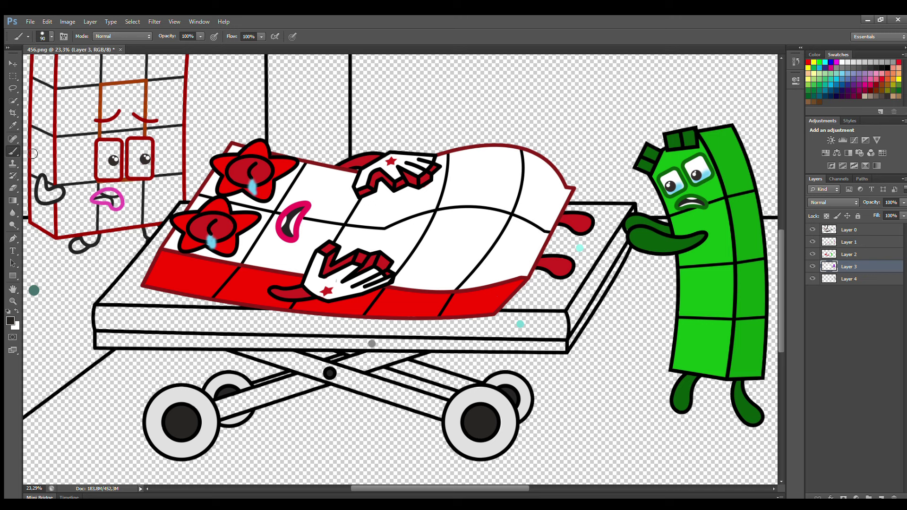
{"action": "left_click", "coordinate": [372, 344], "text": "alt"}
{"action": "key", "text": "bracketleft"}
{"action": "key", "text": "bracketleft"}
{"action": "mouse_move", "coordinate": [243, 355]}
{"action": "left_mouse_down"}
{"action": "mouse_move", "coordinate": [294, 355]}
{"action": "mouse_move", "coordinate": [435, 401]}
{"action": "mouse_move", "coordinate": [441, 412]}
{"action": "mouse_move", "coordinate": [261, 358]}
{"action": "left_mouse_up"}
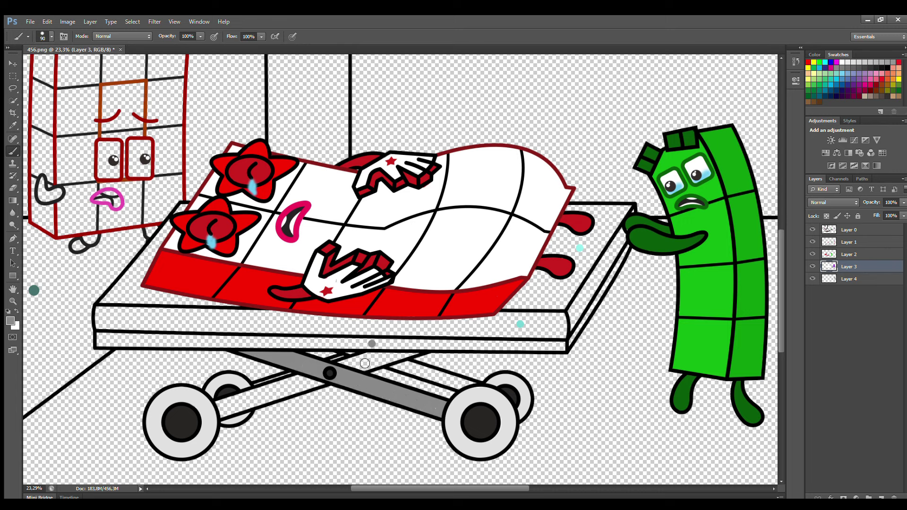
{"action": "key", "text": "bracketleft"}
{"action": "key", "text": "bracketleft"}
{"action": "left_click_drag", "start_coordinate": [360, 365], "coordinate": [407, 355]}
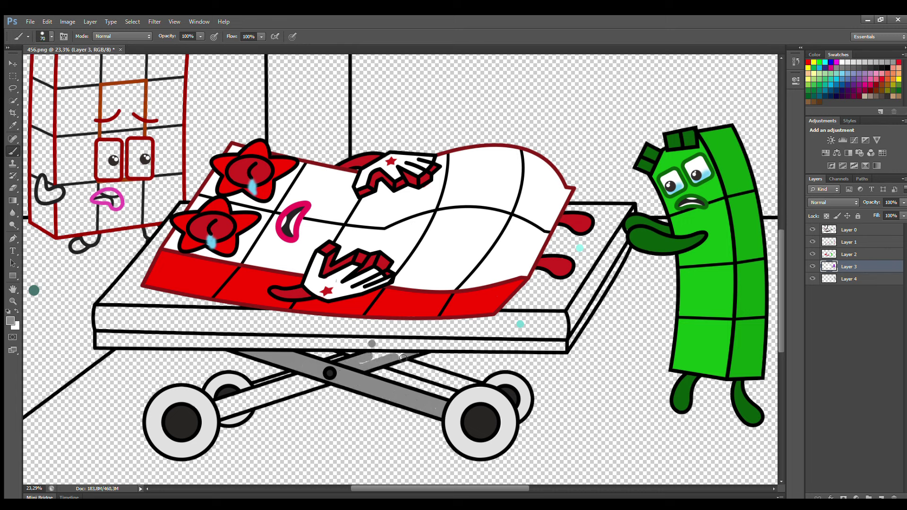
{"action": "mouse_move", "coordinate": [219, 406]}
{"action": "left_mouse_down"}
{"action": "mouse_move", "coordinate": [318, 384]}
{"action": "mouse_move", "coordinate": [225, 414]}
{"action": "left_mouse_up"}
Paint the stretcher's rear crossed legs a darker grey on Layer 4 with a 90 px brush.
{"action": "left_click", "coordinate": [848, 279]}
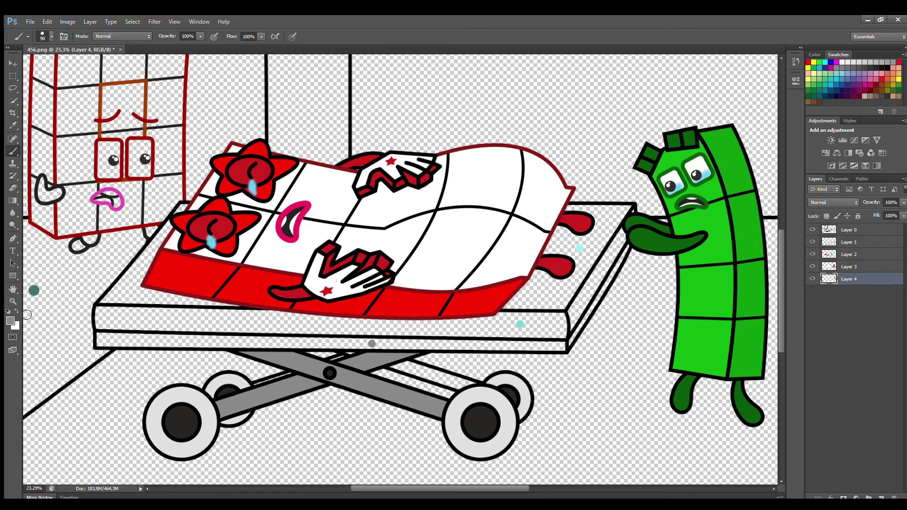
{"action": "key", "text": "i"}
{"action": "key", "text": "b"}
{"action": "mouse_move", "coordinate": [392, 362]}
{"action": "left_mouse_down"}
{"action": "mouse_move", "coordinate": [471, 387]}
{"action": "mouse_move", "coordinate": [433, 375]}
{"action": "left_mouse_up"}
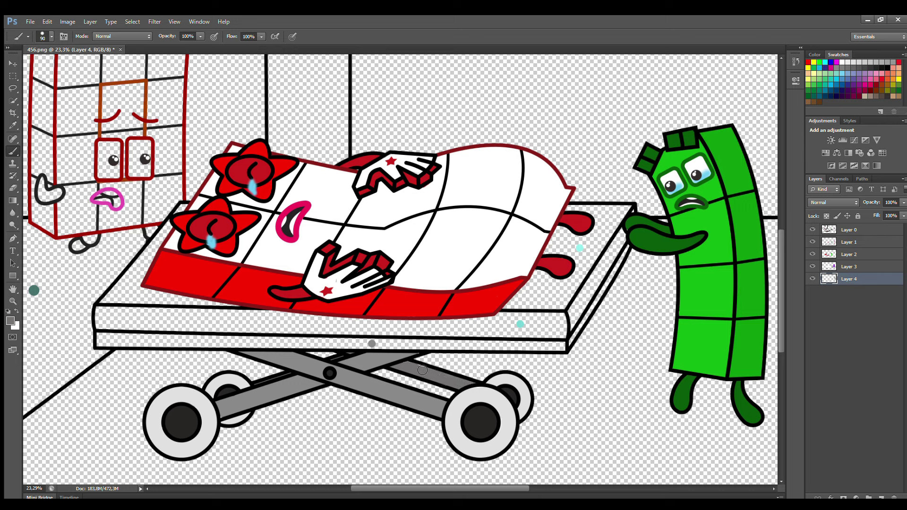
Fill the mattress's front and end faces on Layer 4 with the turquoise sampled from the dot beside the mattress edge.
{"action": "key", "text": "i"}
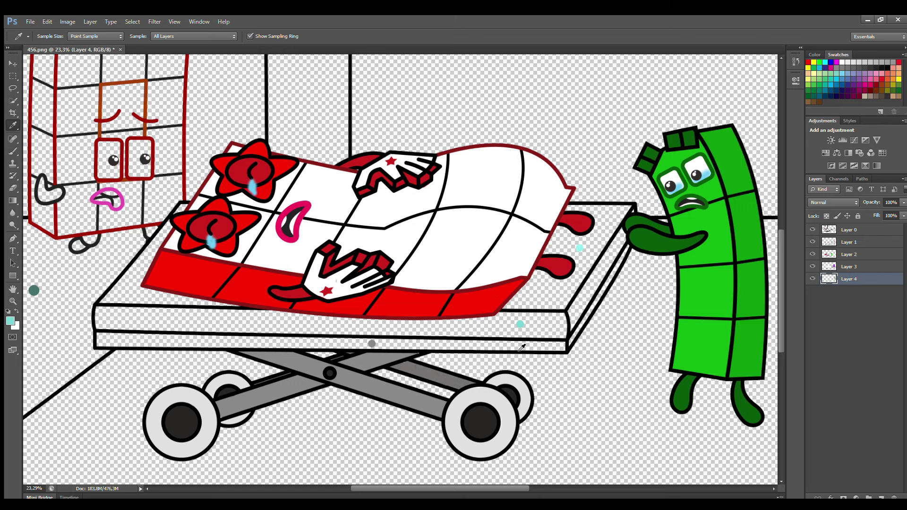
{"action": "key", "text": "b"}
{"action": "mouse_move", "coordinate": [100, 324]}
{"action": "left_mouse_down"}
{"action": "mouse_move", "coordinate": [563, 332]}
{"action": "mouse_move", "coordinate": [519, 327]}
{"action": "mouse_move", "coordinate": [557, 324]}
{"action": "mouse_move", "coordinate": [456, 329]}
{"action": "mouse_move", "coordinate": [508, 336]}
{"action": "mouse_move", "coordinate": [126, 328]}
{"action": "left_mouse_up"}
{"action": "key", "text": "bracketright"}
{"action": "key", "text": "bracketright"}
{"action": "key", "text": "bracketright"}
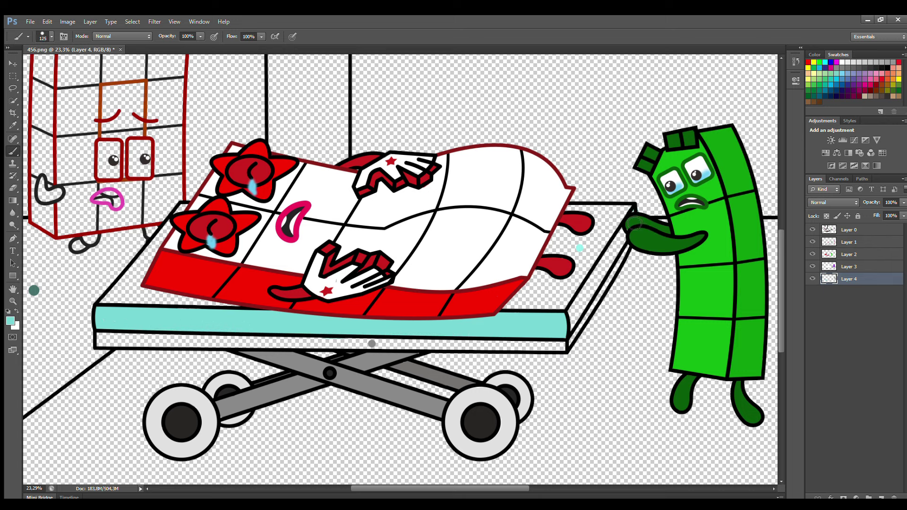
{"action": "mouse_move", "coordinate": [622, 237]}
{"action": "left_mouse_down"}
{"action": "mouse_move", "coordinate": [570, 327]}
{"action": "mouse_move", "coordinate": [617, 252]}
{"action": "left_mouse_up"}
{"action": "key", "text": "e"}
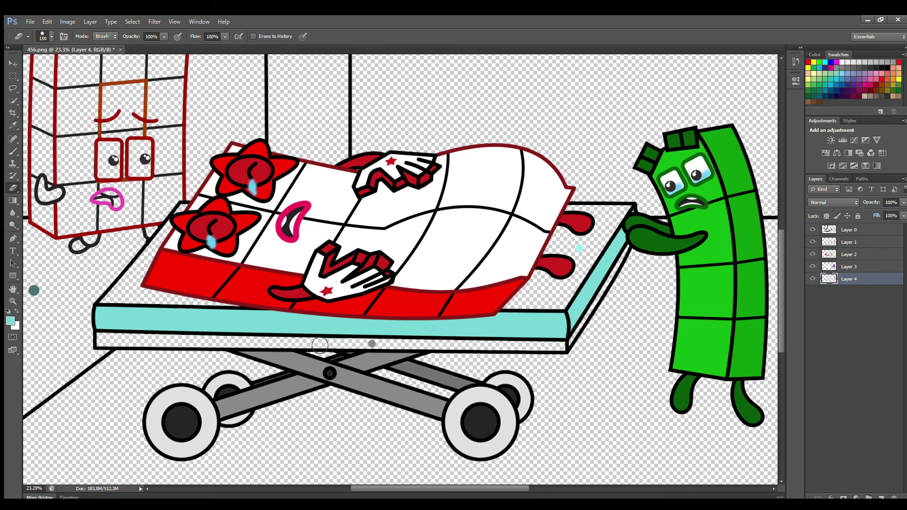
Add a layer beneath Layer 4 and fill the stretcher frame's edge below the mattress with the sampled grey.
{"action": "key", "text": "ctrl+shift+alt+n"}
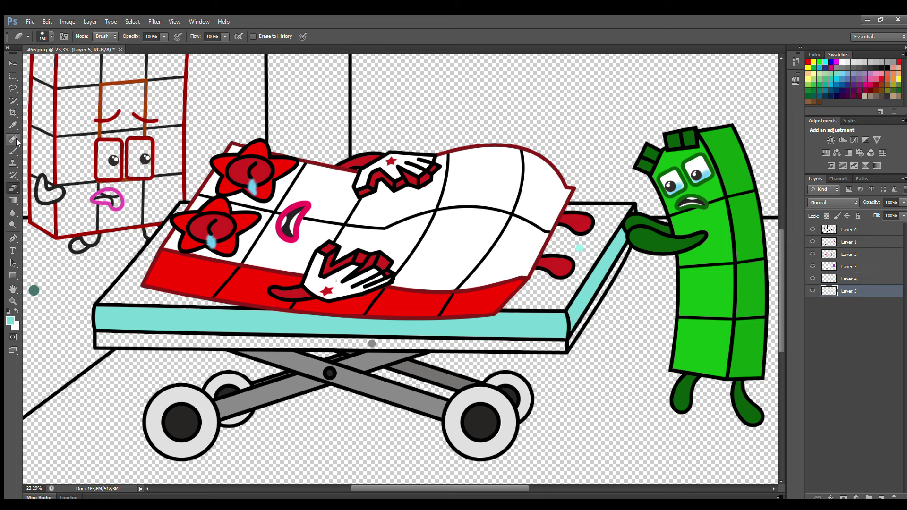
{"action": "key", "text": "b"}
{"action": "left_click", "coordinate": [372, 344], "text": "alt"}
{"action": "key", "text": "bracketright"}
{"action": "key", "text": "bracketright"}
{"action": "key", "text": "bracketright"}
{"action": "mouse_move", "coordinate": [101, 341]}
{"action": "left_mouse_down"}
{"action": "mouse_move", "coordinate": [566, 349]}
{"action": "mouse_move", "coordinate": [628, 252]}
{"action": "mouse_move", "coordinate": [569, 347]}
{"action": "left_mouse_up"}
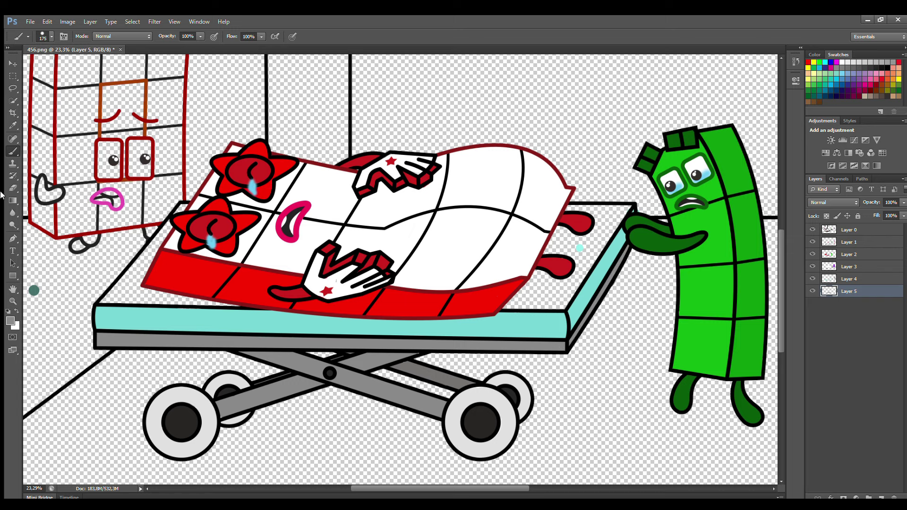
{"action": "key", "text": "e"}
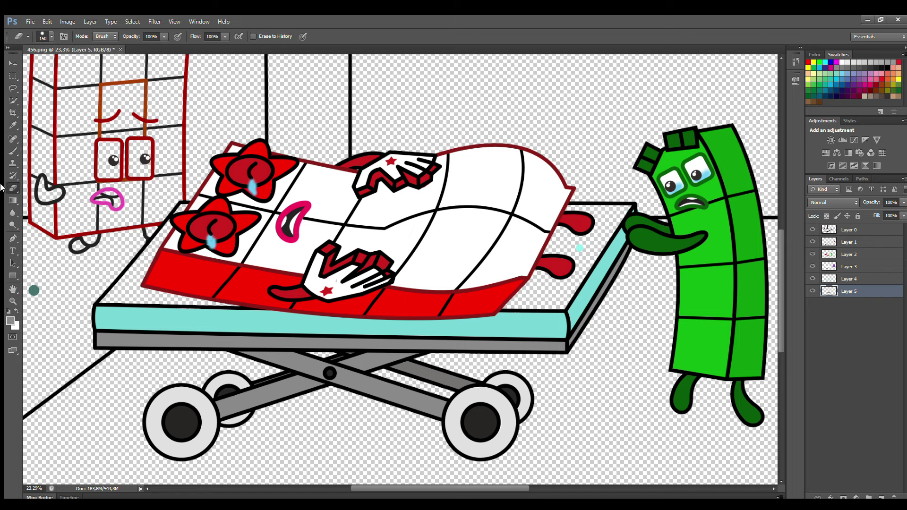
Fill the mattress's top surface on Layer 5 with the pale aqua sampled from the dot near the lying character's feet.
{"action": "key", "text": "i"}
{"action": "left_click", "coordinate": [579, 248]}
{"action": "key", "text": "b"}
{"action": "left_click_drag", "start_coordinate": [113, 310], "coordinate": [198, 210]}
{"action": "mouse_move", "coordinate": [569, 213]}
{"action": "left_mouse_down"}
{"action": "mouse_move", "coordinate": [624, 218]}
{"action": "mouse_move", "coordinate": [625, 231]}
{"action": "mouse_move", "coordinate": [571, 301]}
{"action": "mouse_move", "coordinate": [511, 315]}
{"action": "mouse_move", "coordinate": [586, 233]}
{"action": "mouse_move", "coordinate": [538, 302]}
{"action": "mouse_move", "coordinate": [550, 267]}
{"action": "left_mouse_up"}
{"action": "mouse_move", "coordinate": [138, 307]}
{"action": "left_mouse_down"}
{"action": "mouse_move", "coordinate": [238, 312]}
{"action": "mouse_move", "coordinate": [150, 295]}
{"action": "mouse_move", "coordinate": [263, 301]}
{"action": "left_mouse_up"}
Fill the orange-outlined forehead block of the nurse-capped character with light orange on Layer 1, using a 45 px brush.
{"action": "left_click_drag", "start_coordinate": [779, 345], "coordinate": [779, 323]}
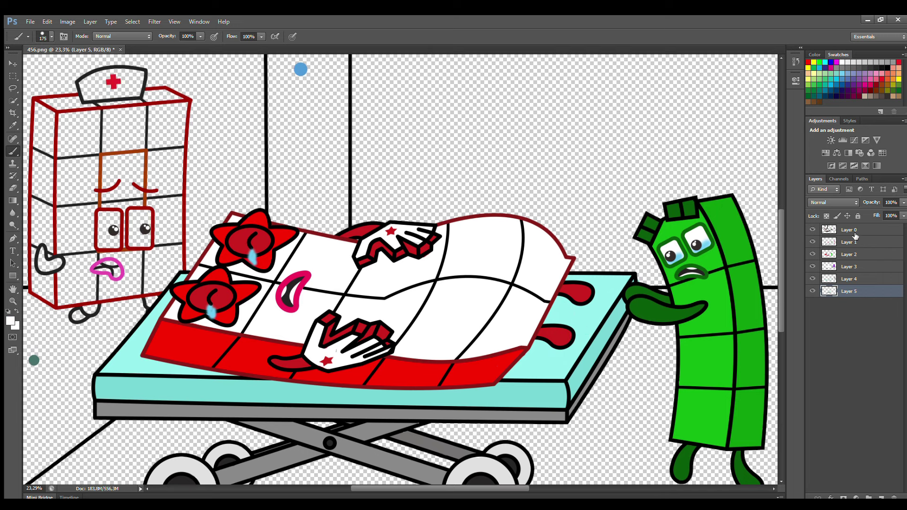
{"action": "left_click", "coordinate": [851, 242]}
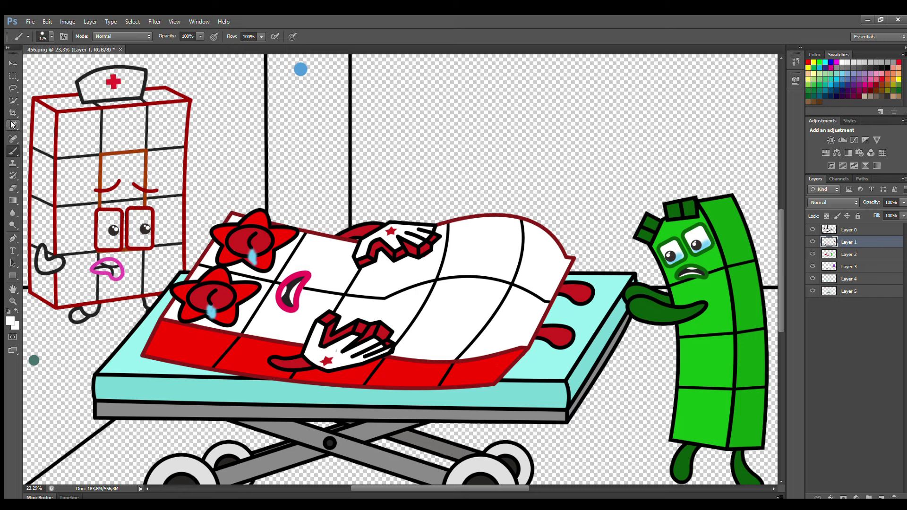
{"action": "left_click", "coordinate": [101, 155], "text": "alt"}
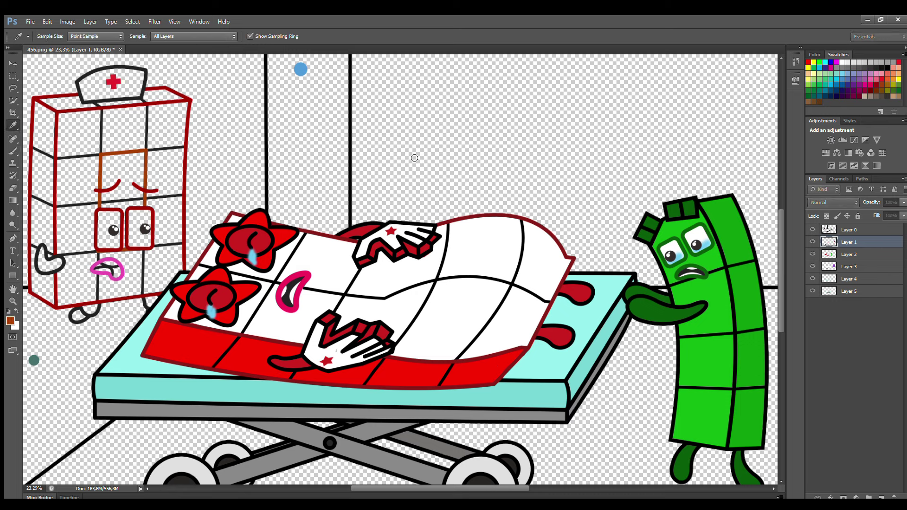
{"action": "left_click", "coordinate": [124, 163], "text": "alt"}
{"action": "mouse_move", "coordinate": [107, 162]}
{"action": "left_mouse_down"}
{"action": "mouse_move", "coordinate": [106, 194]}
{"action": "mouse_move", "coordinate": [120, 208]}
{"action": "mouse_move", "coordinate": [142, 207]}
{"action": "mouse_move", "coordinate": [140, 173]}
{"action": "mouse_move", "coordinate": [120, 159]}
{"action": "mouse_move", "coordinate": [111, 197]}
{"action": "mouse_move", "coordinate": [127, 172]}
{"action": "left_mouse_up"}
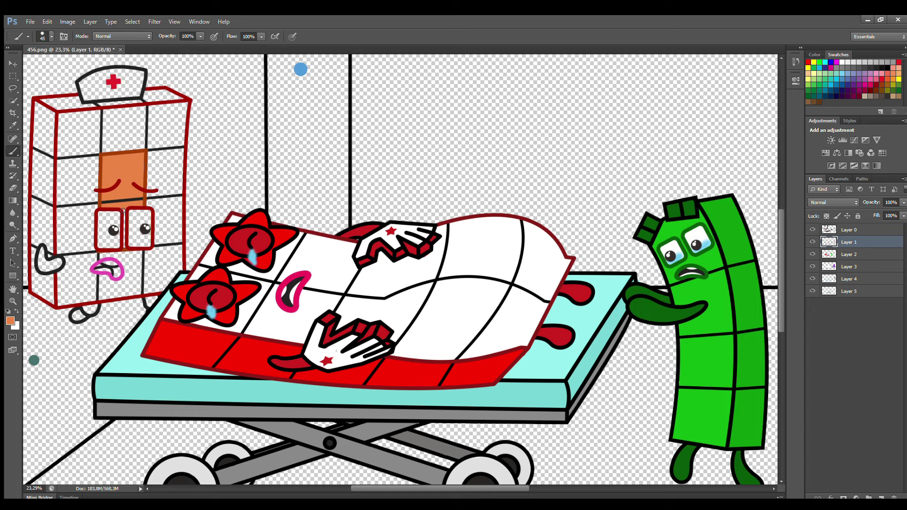
Darken the inside of the nurse character's mouth and paint its arm and feet with the dark red sampled from its outline.
{"action": "key", "text": "d"}
{"action": "left_click", "coordinate": [56, 135], "text": "alt"}
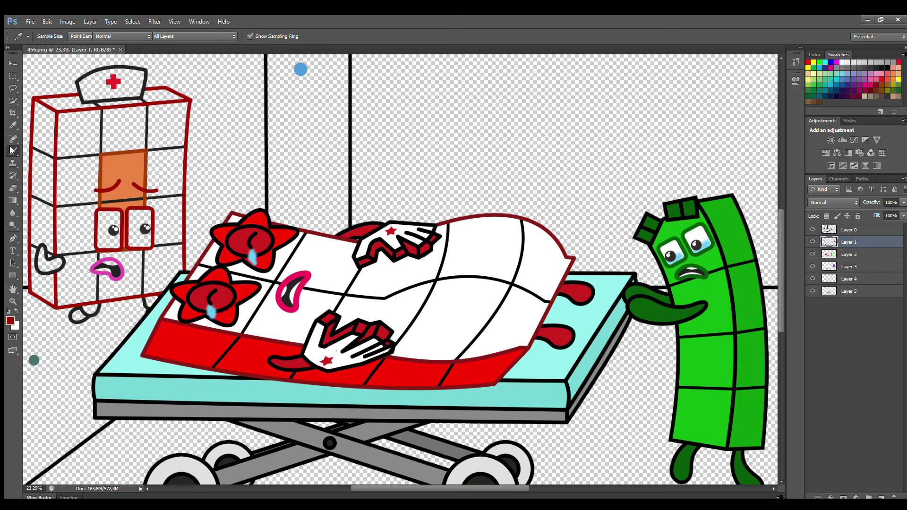
{"action": "key", "text": "bracketright"}
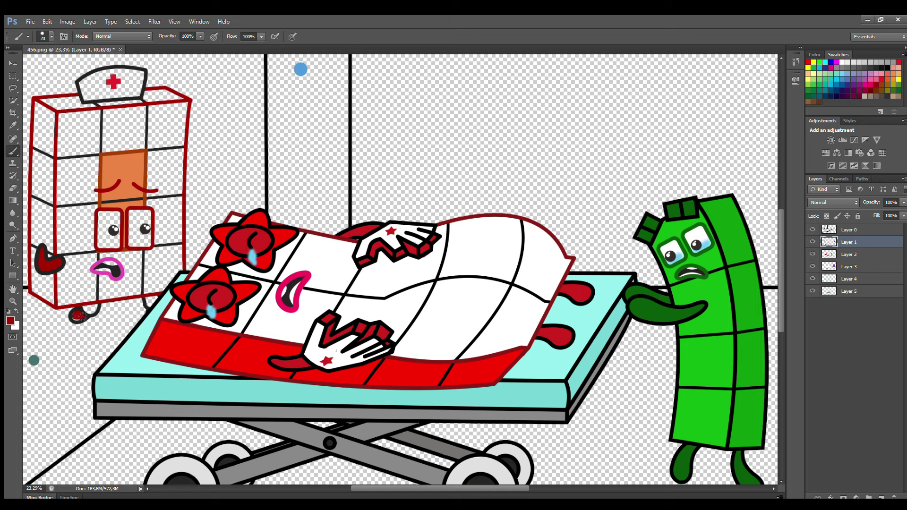
Paint the nurse character's top and side faces red on Layer 2, using an 80 px brush for the side.
{"action": "left_click", "coordinate": [848, 254]}
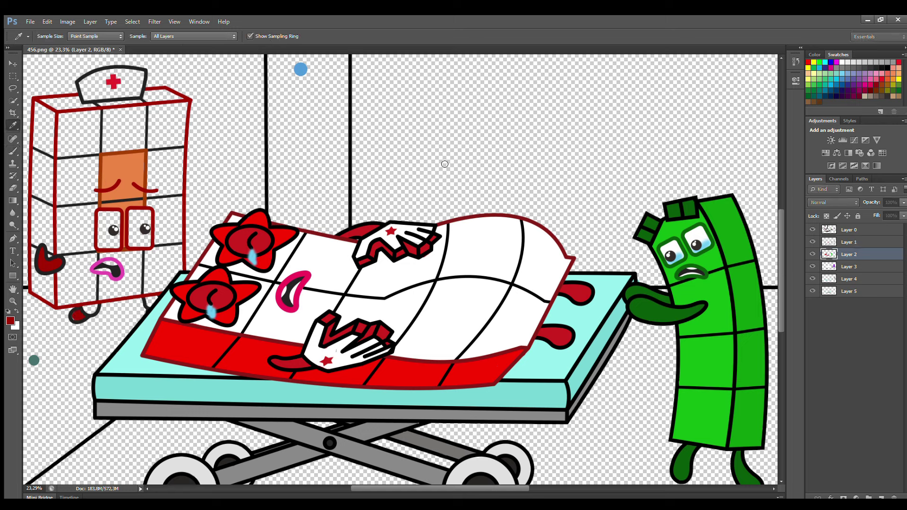
{"action": "left_click_drag", "start_coordinate": [149, 93], "coordinate": [163, 93]}
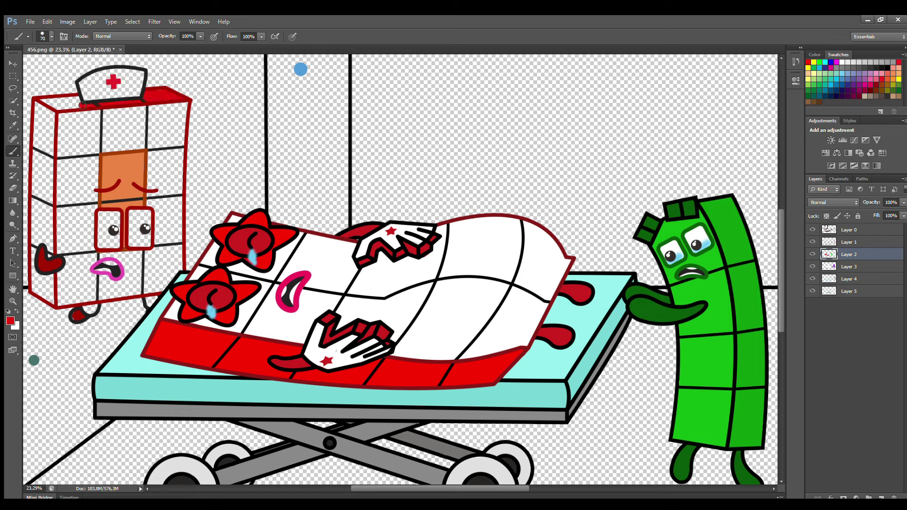
{"action": "mouse_move", "coordinate": [65, 103]}
{"action": "left_mouse_down"}
{"action": "mouse_move", "coordinate": [40, 106]}
{"action": "mouse_move", "coordinate": [36, 288]}
{"action": "mouse_move", "coordinate": [48, 298]}
{"action": "mouse_move", "coordinate": [52, 120]}
{"action": "left_mouse_up"}
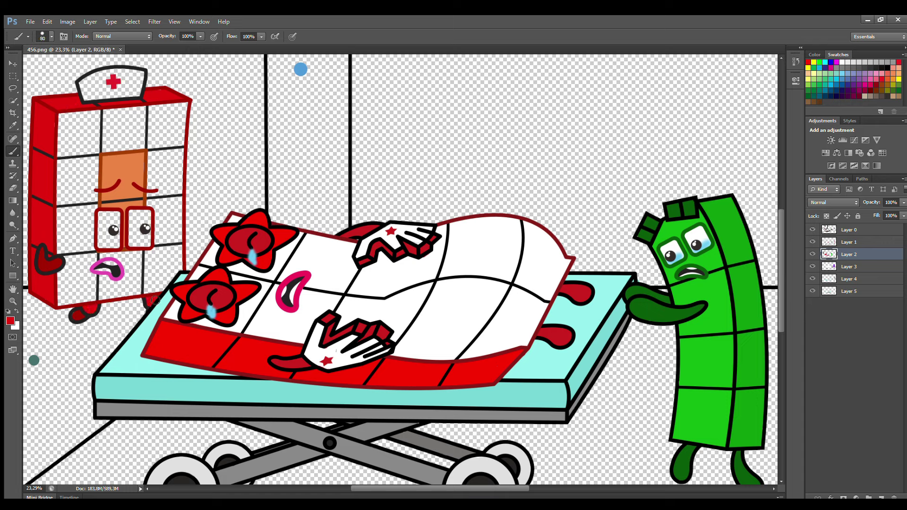
Fill the nurse character's front blocks white on Layer 3 with a brush up to 250 px, and its cap at 150 px.
{"action": "left_click", "coordinate": [840, 266]}
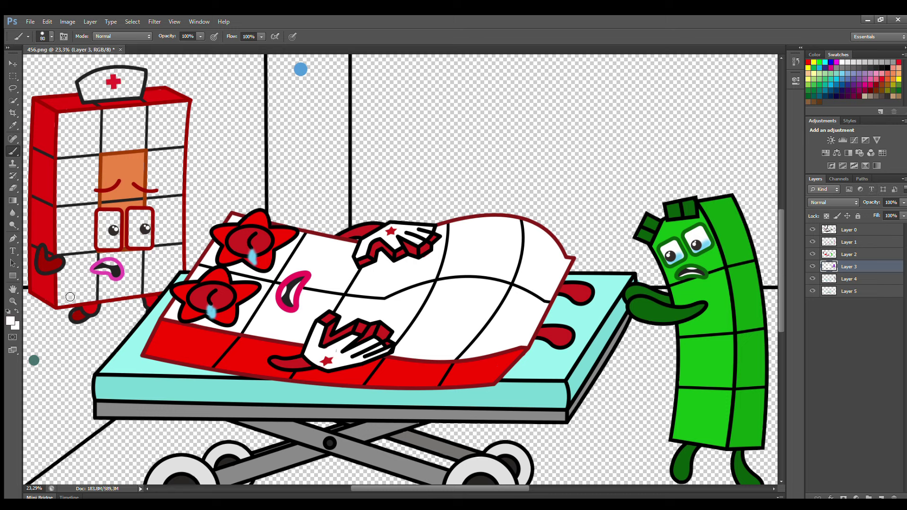
{"action": "mouse_move", "coordinate": [63, 301]}
{"action": "left_mouse_down"}
{"action": "mouse_move", "coordinate": [159, 289]}
{"action": "mouse_move", "coordinate": [177, 275]}
{"action": "mouse_move", "coordinate": [179, 251]}
{"action": "mouse_move", "coordinate": [185, 110]}
{"action": "mouse_move", "coordinate": [76, 120]}
{"action": "mouse_move", "coordinate": [65, 136]}
{"action": "mouse_move", "coordinate": [76, 294]}
{"action": "mouse_move", "coordinate": [156, 279]}
{"action": "mouse_move", "coordinate": [174, 148]}
{"action": "mouse_move", "coordinate": [90, 147]}
{"action": "mouse_move", "coordinate": [156, 152]}
{"action": "mouse_move", "coordinate": [99, 218]}
{"action": "mouse_move", "coordinate": [113, 257]}
{"action": "mouse_move", "coordinate": [167, 214]}
{"action": "left_mouse_up"}
{"action": "key", "text": "bracketright"}
{"action": "key", "text": "bracketright"}
{"action": "key", "text": "bracketright"}
{"action": "key", "text": "bracketright"}
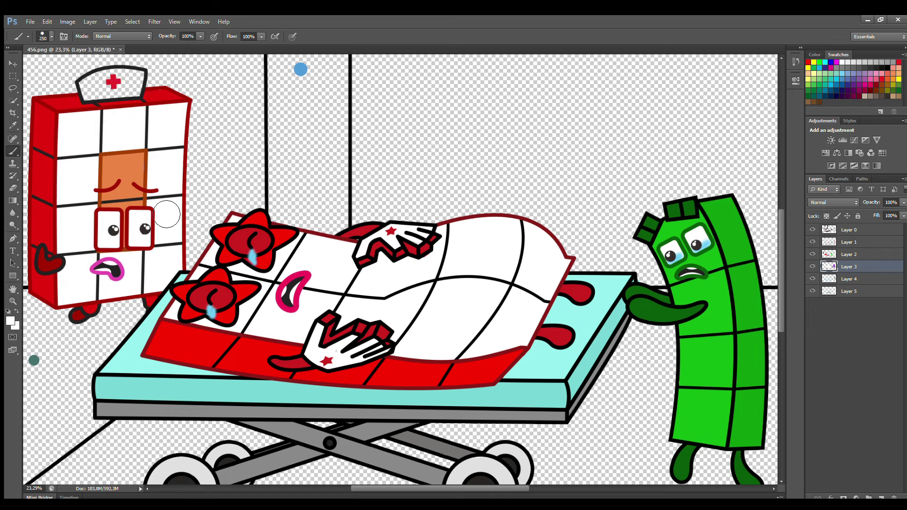
{"action": "key", "text": "bracketleft"}
{"action": "key", "text": "bracketleft"}
{"action": "key", "text": "bracketleft"}
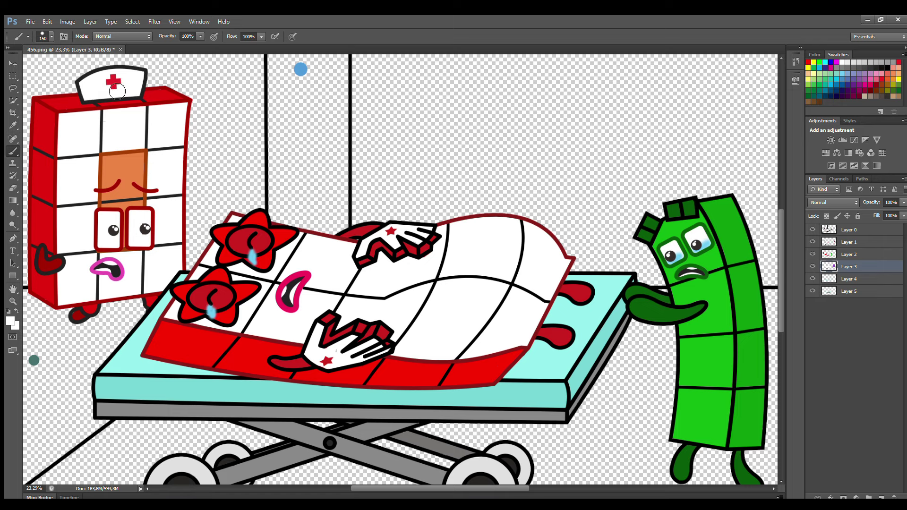
Add light-blue tears along the bottom of the nurse character's eyes on Layer 1 with a 100 px brush.
{"action": "left_click", "coordinate": [853, 243]}
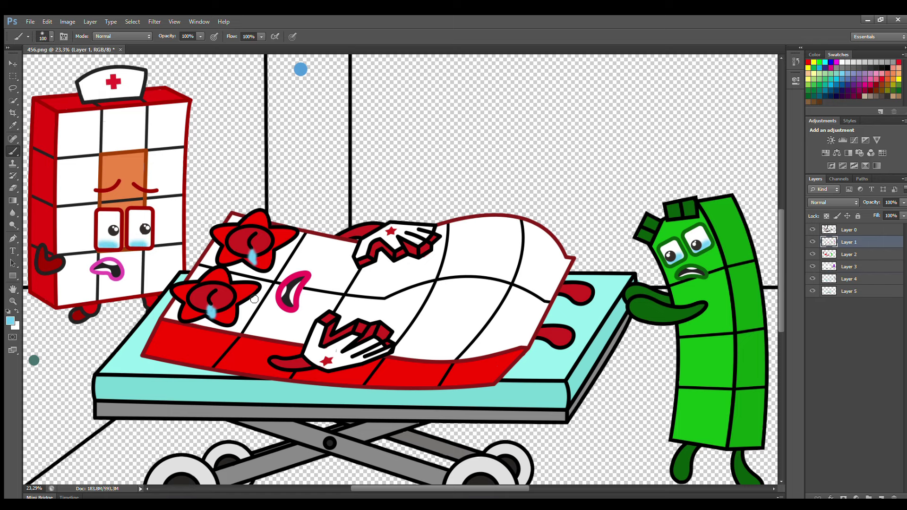
Add Layer 6 at the bottom of the layer stack and paint the main floor with the sampled dark green-grey, enlarging the brush to 700 px.
{"action": "scroll", "coordinate": [255, 299], "scroll_direction": "down", "scroll_amount": 3}
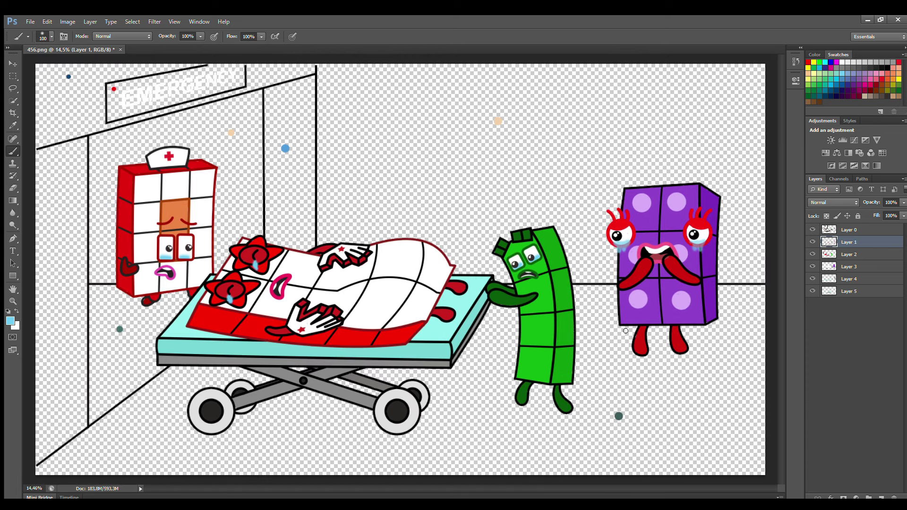
{"action": "left_click", "coordinate": [851, 291]}
{"action": "left_click", "coordinate": [882, 497]}
{"action": "key", "text": "ctrl+bracketleft"}
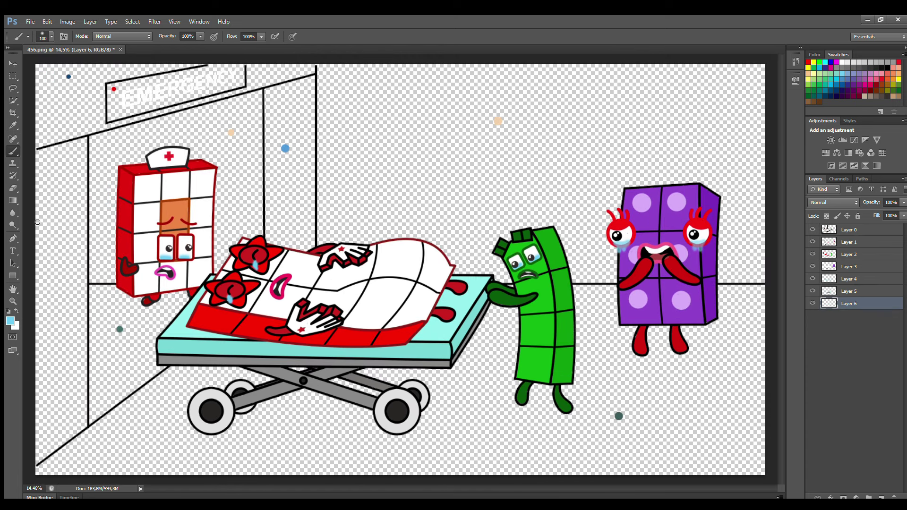
{"action": "key", "text": "i"}
{"action": "left_click", "coordinate": [618, 416]}
{"action": "key", "text": "b"}
{"action": "mouse_move", "coordinate": [42, 473]}
{"action": "left_mouse_down"}
{"action": "mouse_move", "coordinate": [93, 457]}
{"action": "mouse_move", "coordinate": [192, 383]}
{"action": "mouse_move", "coordinate": [532, 307]}
{"action": "mouse_move", "coordinate": [763, 309]}
{"action": "mouse_move", "coordinate": [753, 330]}
{"action": "mouse_move", "coordinate": [526, 324]}
{"action": "mouse_move", "coordinate": [640, 361]}
{"action": "mouse_move", "coordinate": [264, 402]}
{"action": "mouse_move", "coordinate": [118, 454]}
{"action": "mouse_move", "coordinate": [756, 460]}
{"action": "mouse_move", "coordinate": [447, 395]}
{"action": "mouse_move", "coordinate": [199, 425]}
{"action": "mouse_move", "coordinate": [704, 443]}
{"action": "left_mouse_up"}
{"action": "key", "text": "bracketright"}
{"action": "key", "text": "bracketright"}
{"action": "key", "text": "bracketright"}
Add Layer 7 at the bottom of the stack and paint the floor inside the doorway teal, starting with a 150 px brush.
{"action": "left_click", "coordinate": [882, 498]}
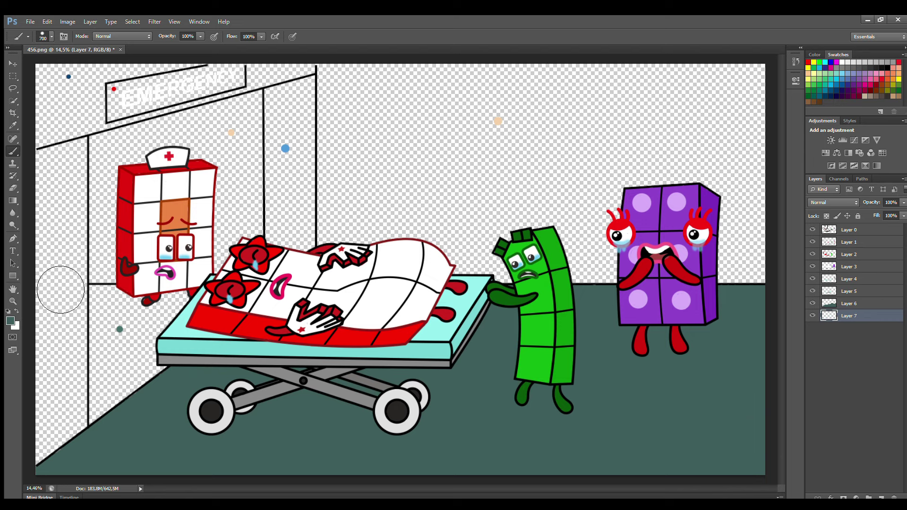
{"action": "key", "text": "i"}
{"action": "key", "text": "b"}
{"action": "left_click_drag", "start_coordinate": [95, 305], "coordinate": [95, 420]}
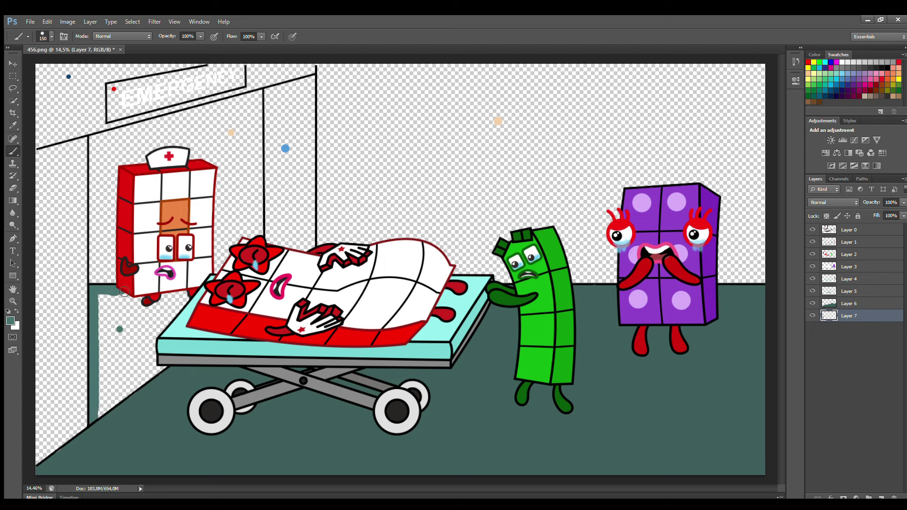
{"action": "key", "text": "bracketright"}
{"action": "key", "text": "bracketright"}
{"action": "mouse_move", "coordinate": [151, 303]}
{"action": "left_mouse_down"}
{"action": "mouse_move", "coordinate": [197, 311]}
{"action": "mouse_move", "coordinate": [126, 321]}
{"action": "mouse_move", "coordinate": [116, 427]}
{"action": "mouse_move", "coordinate": [186, 363]}
{"action": "mouse_move", "coordinate": [163, 364]}
{"action": "left_mouse_up"}
Paint darker green-grey shadows on Layer 6 beneath the stretcher and the green, purple and nurse characters with a 400 px brush.
{"action": "key", "text": "alt+bracketright"}
{"action": "key", "text": "i"}
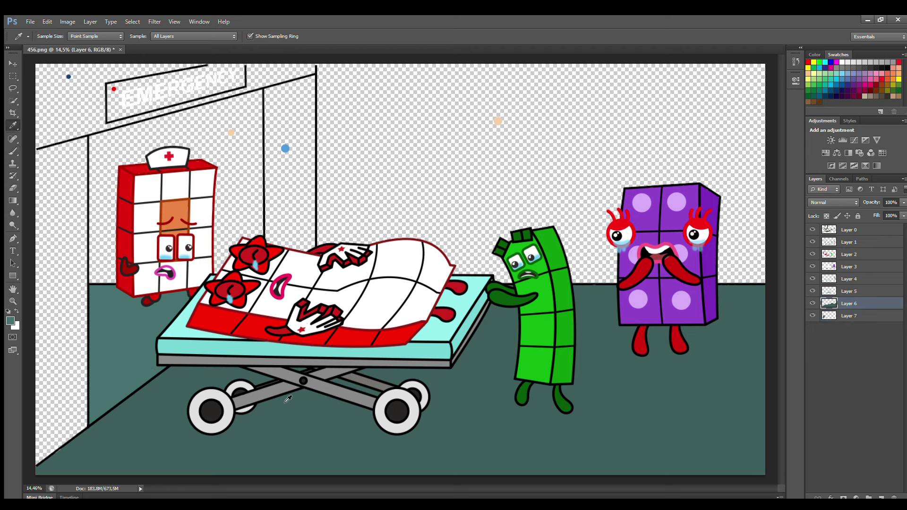
{"action": "left_click", "coordinate": [7, 320]}
{"action": "key", "text": "b"}
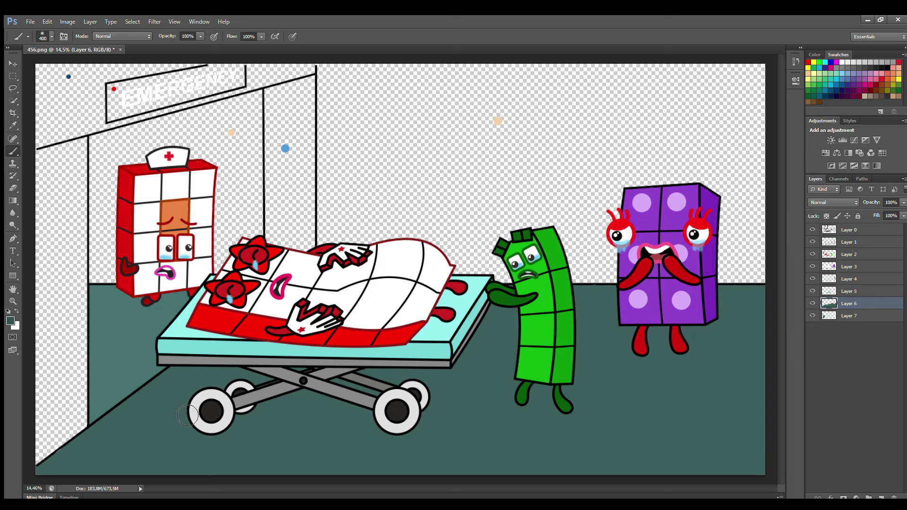
{"action": "mouse_move", "coordinate": [188, 416]}
{"action": "left_mouse_down"}
{"action": "mouse_move", "coordinate": [224, 389]}
{"action": "mouse_move", "coordinate": [178, 423]}
{"action": "mouse_move", "coordinate": [347, 443]}
{"action": "mouse_move", "coordinate": [456, 436]}
{"action": "mouse_move", "coordinate": [492, 393]}
{"action": "mouse_move", "coordinate": [269, 402]}
{"action": "mouse_move", "coordinate": [233, 422]}
{"action": "left_mouse_up"}
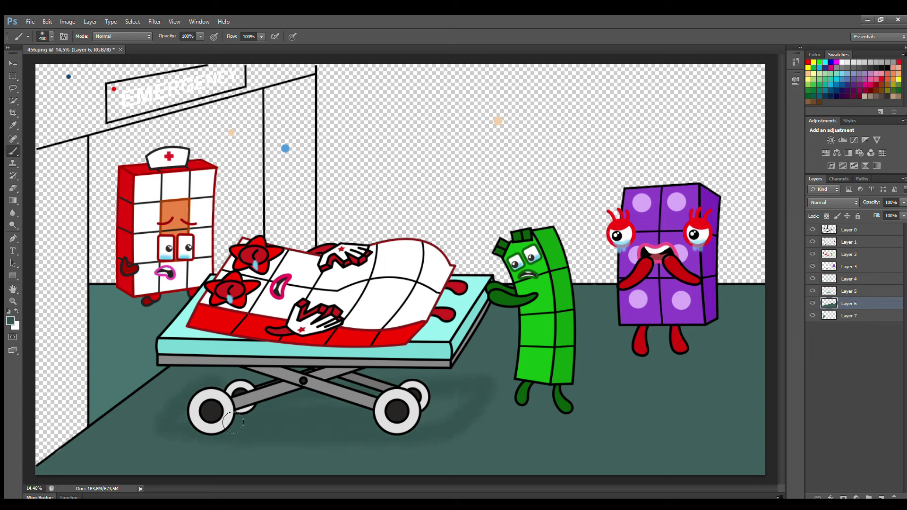
{"action": "mouse_move", "coordinate": [510, 421]}
{"action": "left_mouse_down"}
{"action": "mouse_move", "coordinate": [577, 429]}
{"action": "mouse_move", "coordinate": [511, 408]}
{"action": "mouse_move", "coordinate": [487, 409]}
{"action": "left_mouse_up"}
{"action": "mouse_move", "coordinate": [709, 361]}
{"action": "left_mouse_down"}
{"action": "mouse_move", "coordinate": [629, 359]}
{"action": "mouse_move", "coordinate": [658, 366]}
{"action": "left_mouse_up"}
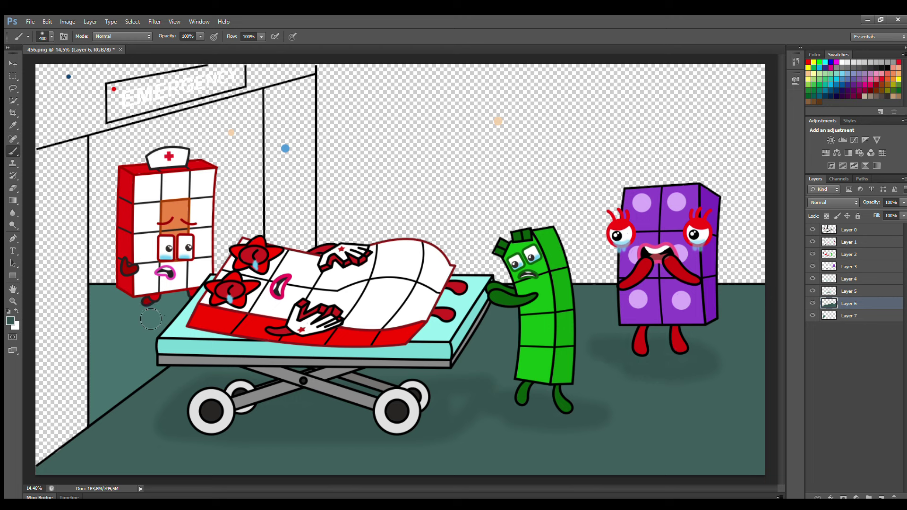
{"action": "mouse_move", "coordinate": [151, 319]}
{"action": "left_mouse_down"}
{"action": "mouse_move", "coordinate": [192, 316]}
{"action": "mouse_move", "coordinate": [154, 321]}
{"action": "left_mouse_up"}
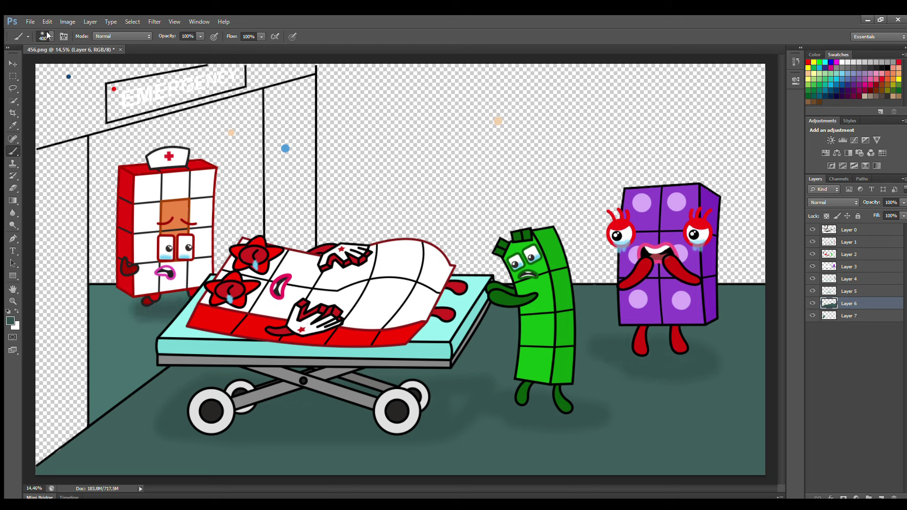
Fill the large back wall on Layer 7 with the sampled peach colour, using a brush up to 600 px.
{"action": "left_click", "coordinate": [850, 316]}
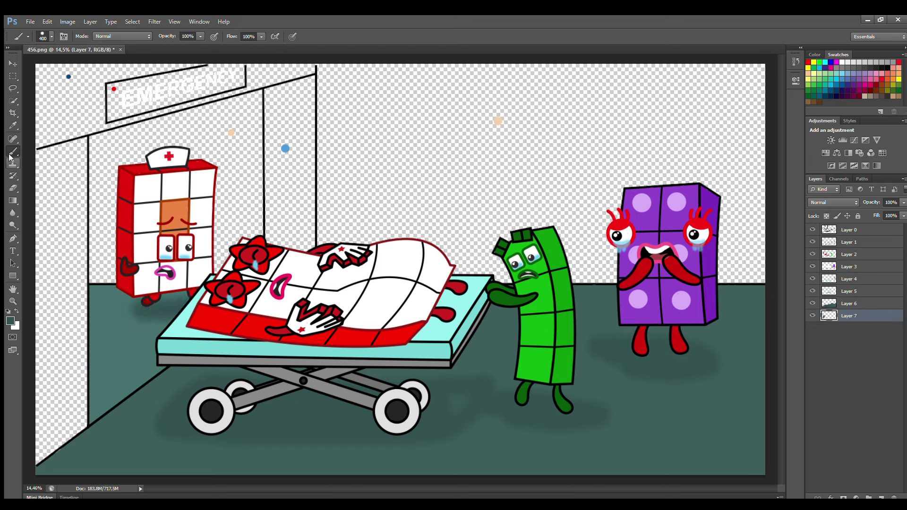
{"action": "left_click", "coordinate": [498, 121], "text": "alt"}
{"action": "mouse_move", "coordinate": [326, 70]}
{"action": "left_mouse_down"}
{"action": "mouse_move", "coordinate": [339, 232]}
{"action": "mouse_move", "coordinate": [355, 260]}
{"action": "mouse_move", "coordinate": [501, 283]}
{"action": "mouse_move", "coordinate": [733, 287]}
{"action": "mouse_move", "coordinate": [764, 196]}
{"action": "mouse_move", "coordinate": [766, 80]}
{"action": "mouse_move", "coordinate": [397, 88]}
{"action": "mouse_move", "coordinate": [675, 106]}
{"action": "mouse_move", "coordinate": [487, 131]}
{"action": "mouse_move", "coordinate": [365, 186]}
{"action": "mouse_move", "coordinate": [639, 286]}
{"action": "mouse_move", "coordinate": [757, 281]}
{"action": "mouse_move", "coordinate": [738, 152]}
{"action": "mouse_move", "coordinate": [399, 160]}
{"action": "mouse_move", "coordinate": [732, 187]}
{"action": "mouse_move", "coordinate": [415, 230]}
{"action": "left_mouse_up"}
{"action": "key", "text": "bracketright"}
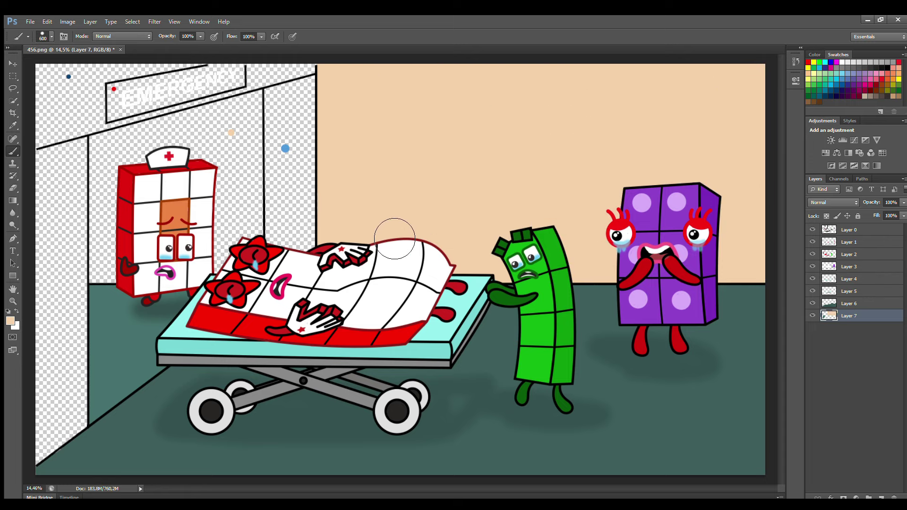
Add Layer 8 at the bottom of the stack and paint the wall behind the nurse character peach, enlarging the brush from 300 to 500 px.
{"action": "left_click", "coordinate": [882, 498]}
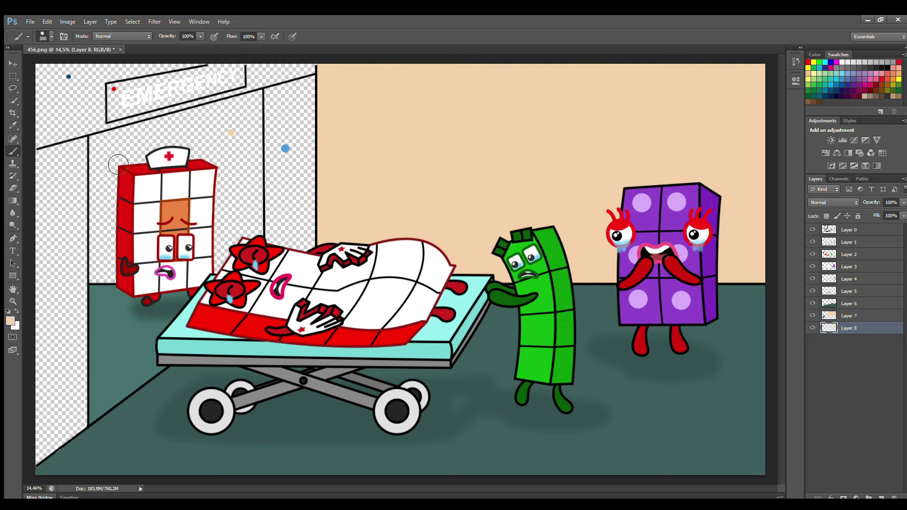
{"action": "left_click_drag", "start_coordinate": [99, 149], "coordinate": [97, 280]}
{"action": "mouse_move", "coordinate": [114, 139]}
{"action": "left_mouse_down"}
{"action": "mouse_move", "coordinate": [257, 101]}
{"action": "mouse_move", "coordinate": [259, 243]}
{"action": "left_mouse_up"}
{"action": "key", "text": "bracketright"}
{"action": "key", "text": "bracketright"}
{"action": "mouse_move", "coordinate": [239, 130]}
{"action": "left_mouse_down"}
{"action": "mouse_move", "coordinate": [220, 127]}
{"action": "mouse_move", "coordinate": [141, 163]}
{"action": "mouse_move", "coordinate": [133, 300]}
{"action": "mouse_move", "coordinate": [211, 163]}
{"action": "mouse_move", "coordinate": [223, 266]}
{"action": "left_mouse_up"}
Add Layer 9 at the bottom of the stack and paint both door pillars with the sampled light blue, using a 500 px brush.
{"action": "left_click", "coordinate": [880, 497]}
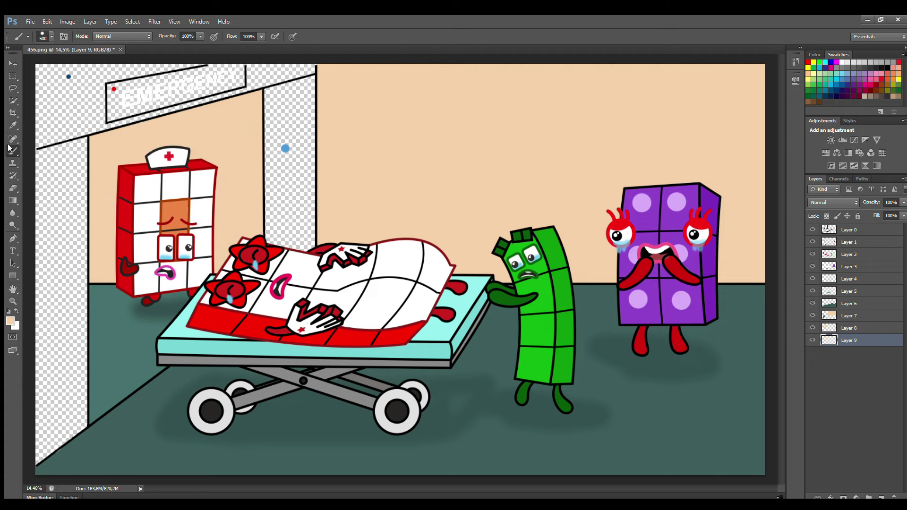
{"action": "left_click", "coordinate": [285, 149], "text": "alt"}
{"action": "mouse_move", "coordinate": [289, 132]}
{"action": "left_mouse_down"}
{"action": "mouse_move", "coordinate": [300, 113]}
{"action": "mouse_move", "coordinate": [330, 112]}
{"action": "mouse_move", "coordinate": [286, 137]}
{"action": "mouse_move", "coordinate": [329, 261]}
{"action": "mouse_move", "coordinate": [303, 276]}
{"action": "left_mouse_up"}
{"action": "mouse_move", "coordinate": [55, 180]}
{"action": "left_mouse_down"}
{"action": "mouse_move", "coordinate": [103, 166]}
{"action": "mouse_move", "coordinate": [88, 171]}
{"action": "mouse_move", "coordinate": [96, 440]}
{"action": "mouse_move", "coordinate": [54, 443]}
{"action": "mouse_move", "coordinate": [51, 231]}
{"action": "mouse_move", "coordinate": [75, 408]}
{"action": "left_mouse_up"}
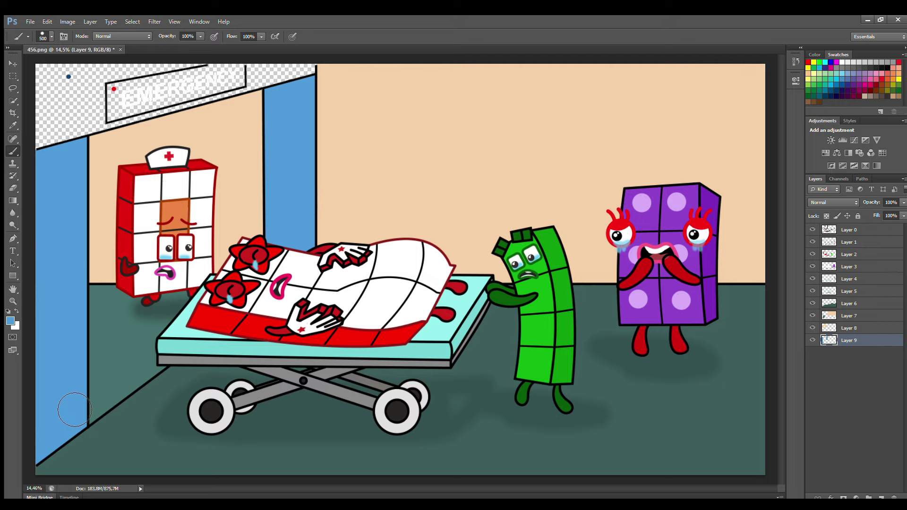
Fill the EMERGENCY sign's background on Layer 9 with the sampled red, using brushes of 125 and 175 px.
{"action": "left_click", "coordinate": [114, 88], "text": "alt"}
{"action": "key", "text": "bracketleft"}
{"action": "key", "text": "bracketleft"}
{"action": "key", "text": "bracketleft"}
{"action": "key", "text": "bracketleft"}
{"action": "key", "text": "bracketleft"}
{"action": "key", "text": "bracketleft"}
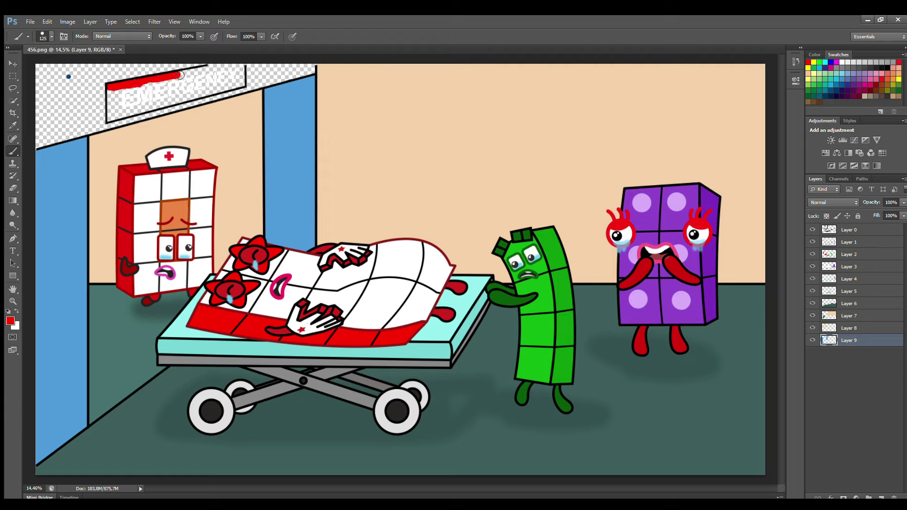
{"action": "left_click_drag", "start_coordinate": [180, 75], "coordinate": [235, 68]}
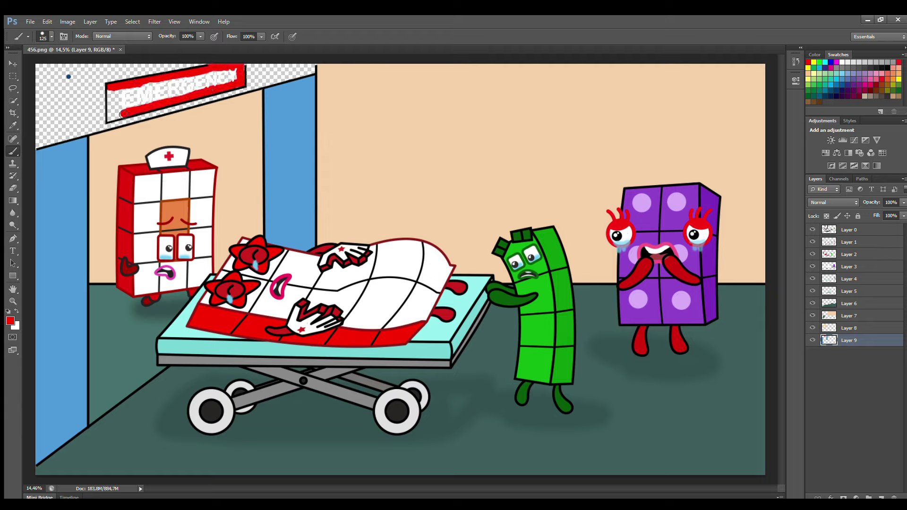
{"action": "mouse_move", "coordinate": [119, 97]}
{"action": "left_mouse_down"}
{"action": "mouse_move", "coordinate": [230, 75]}
{"action": "mouse_move", "coordinate": [134, 104]}
{"action": "left_mouse_up"}
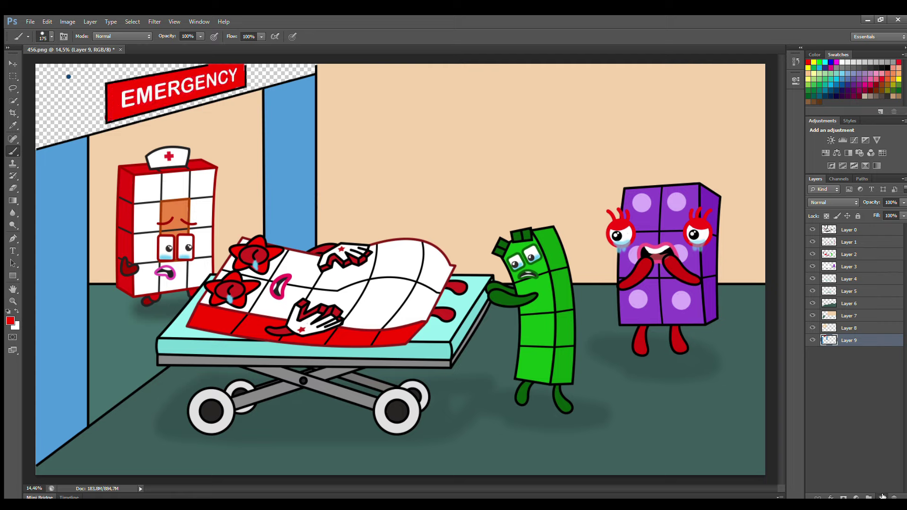
Add Layer 10 at the bottom of the stack and paint the panel around the EMERGENCY sign with the sampled dark blue, enlarging the brush to 500 px.
{"action": "left_click", "coordinate": [881, 496]}
{"action": "left_click", "coordinate": [68, 76], "text": "alt"}
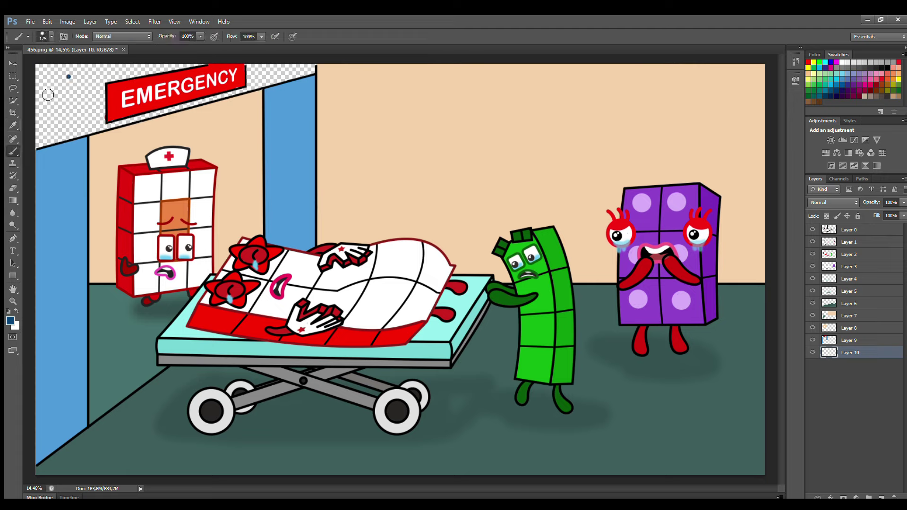
{"action": "mouse_move", "coordinate": [52, 89]}
{"action": "left_mouse_down"}
{"action": "mouse_move", "coordinate": [325, 82]}
{"action": "mouse_move", "coordinate": [111, 137]}
{"action": "mouse_move", "coordinate": [53, 127]}
{"action": "mouse_move", "coordinate": [66, 114]}
{"action": "left_mouse_up"}
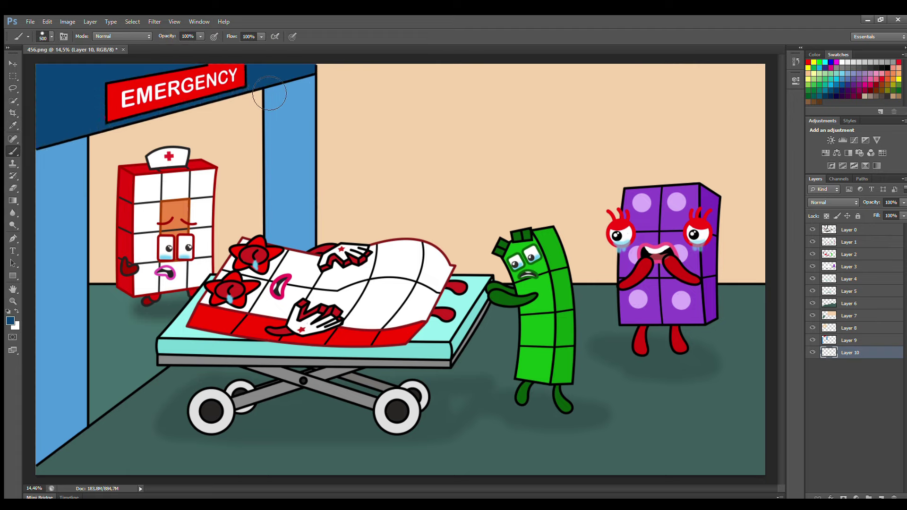